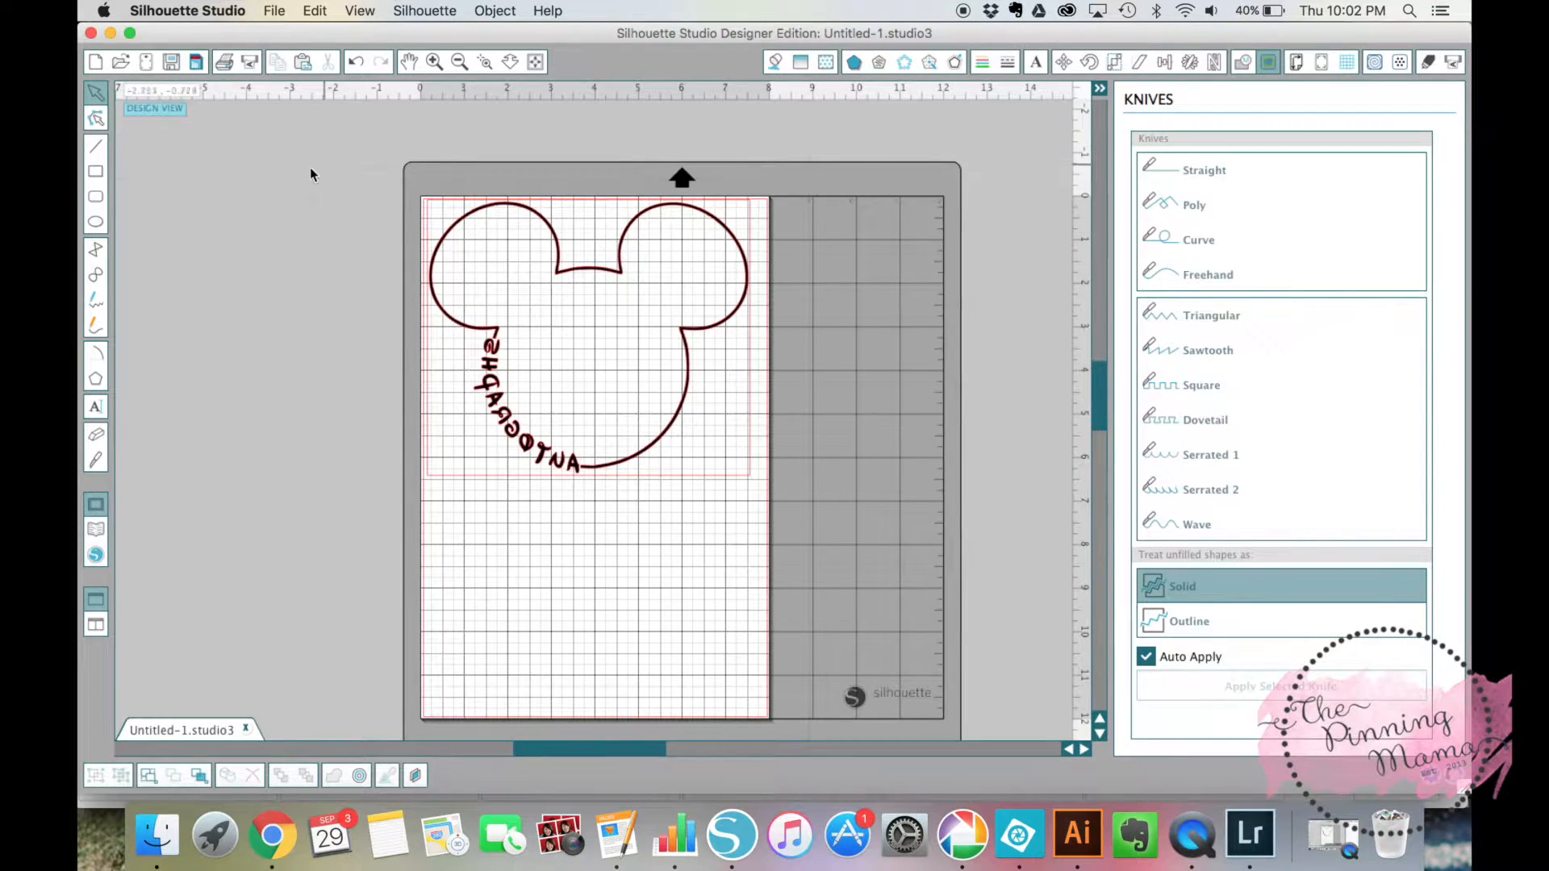
# Step: Open Mickey outline.studio3 and enlarge the Mickey head picture to about 7.88 in wide, filling the page width
pyautogui.click(273, 10)
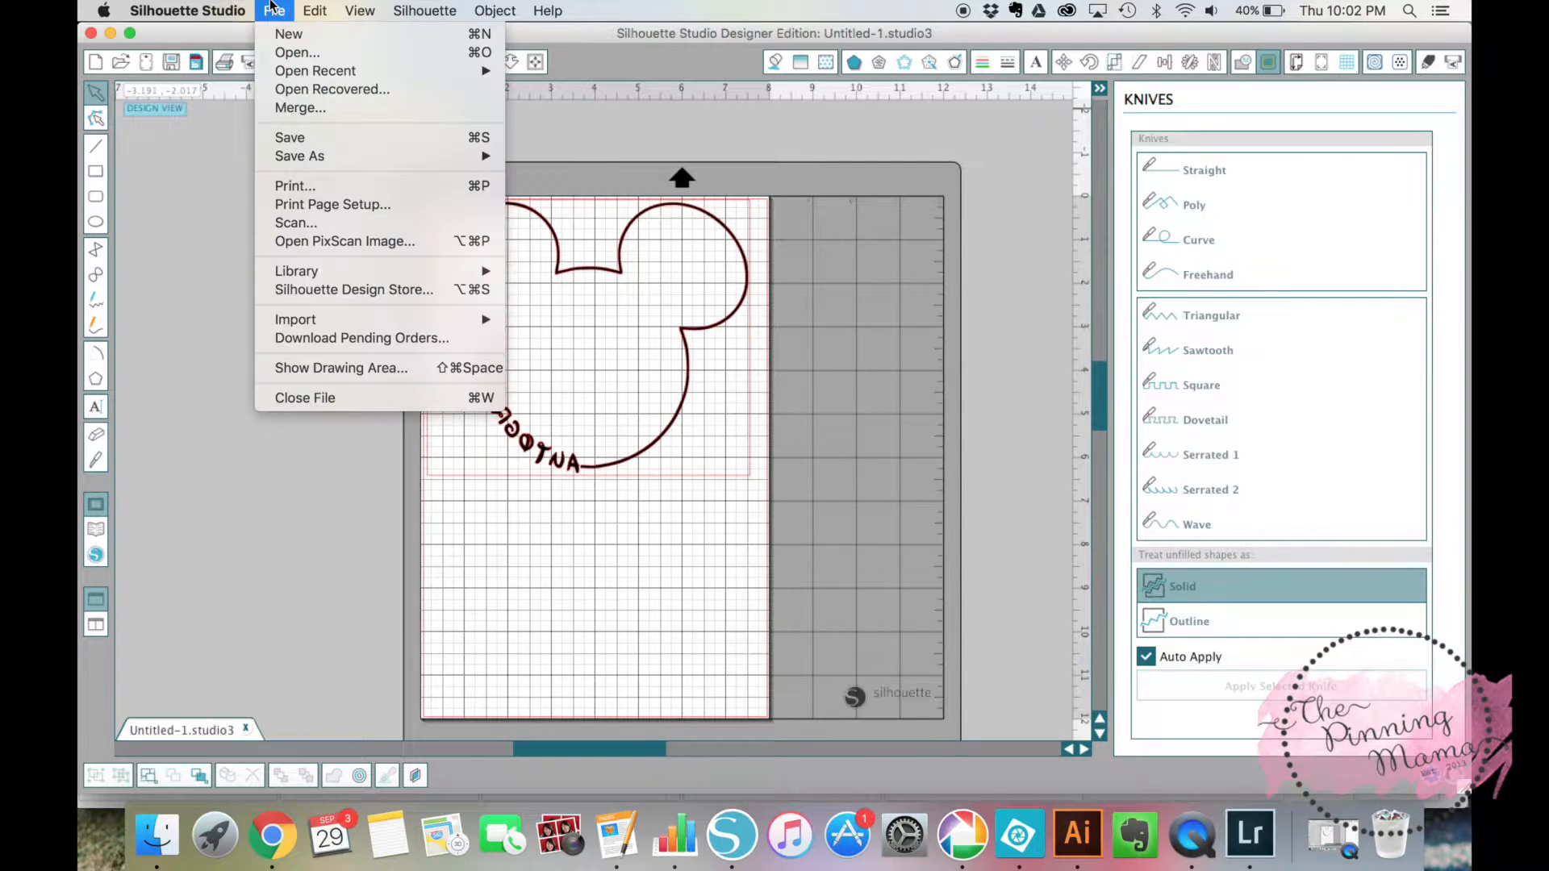
pyautogui.click(283, 47)
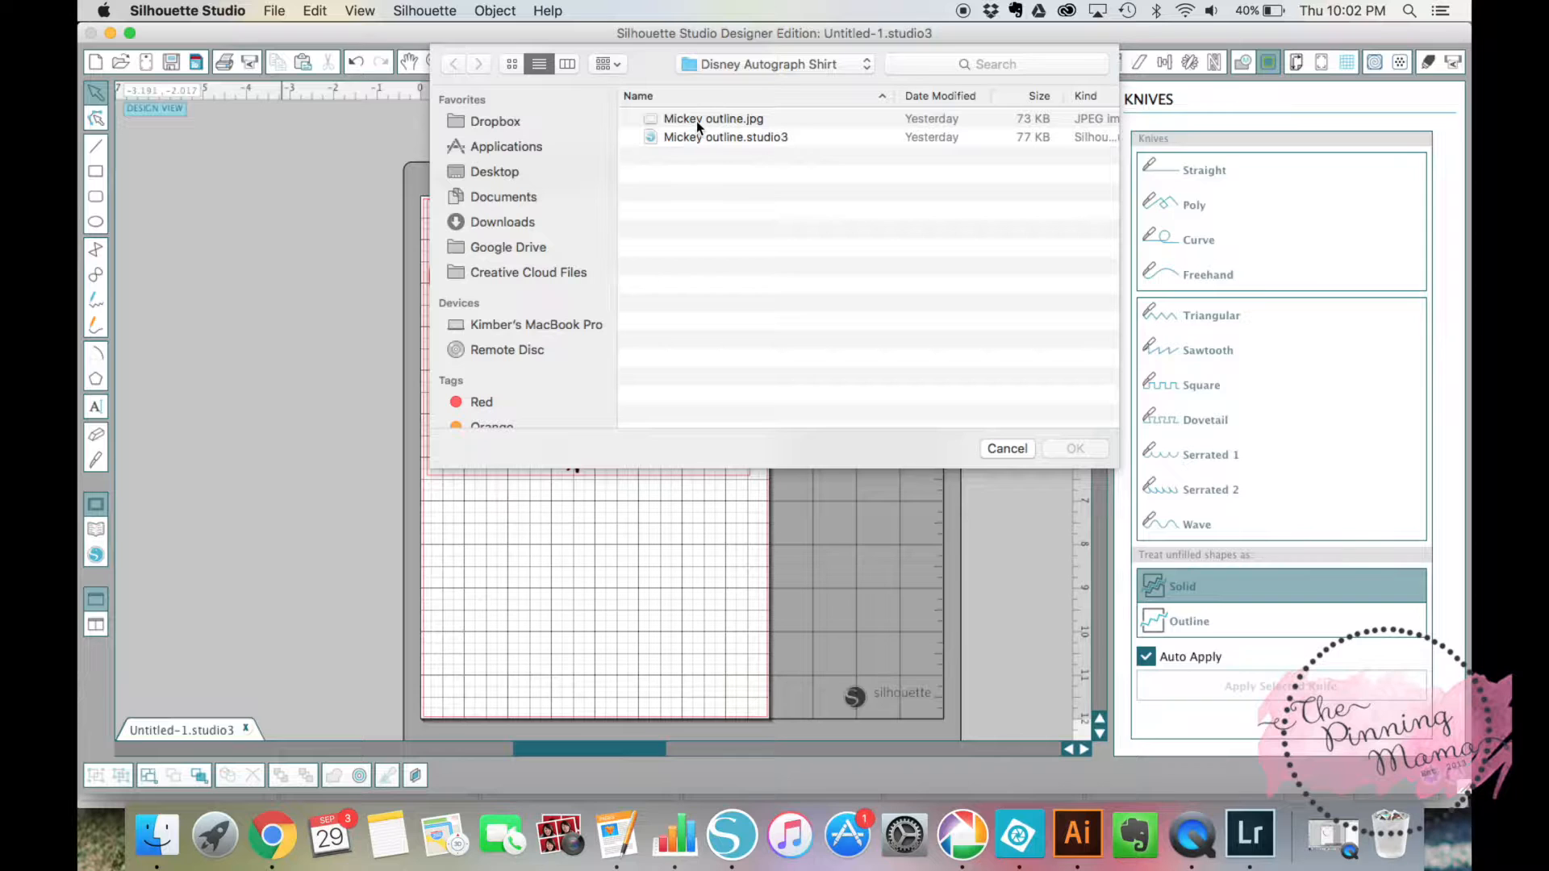
pyautogui.doubleClick(695, 135)
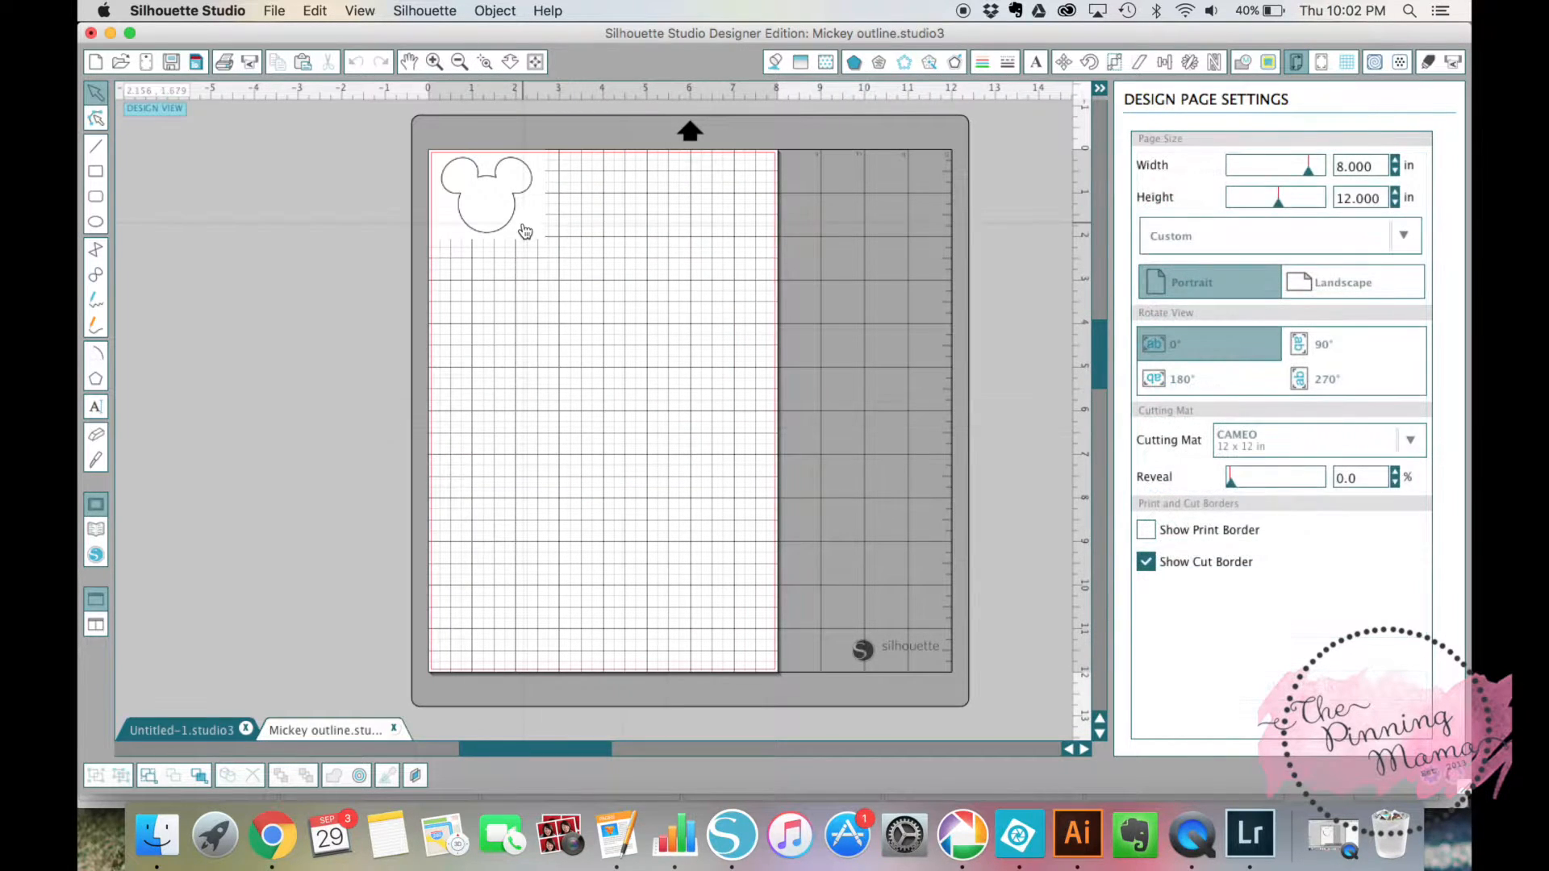
pyautogui.click(501, 206)
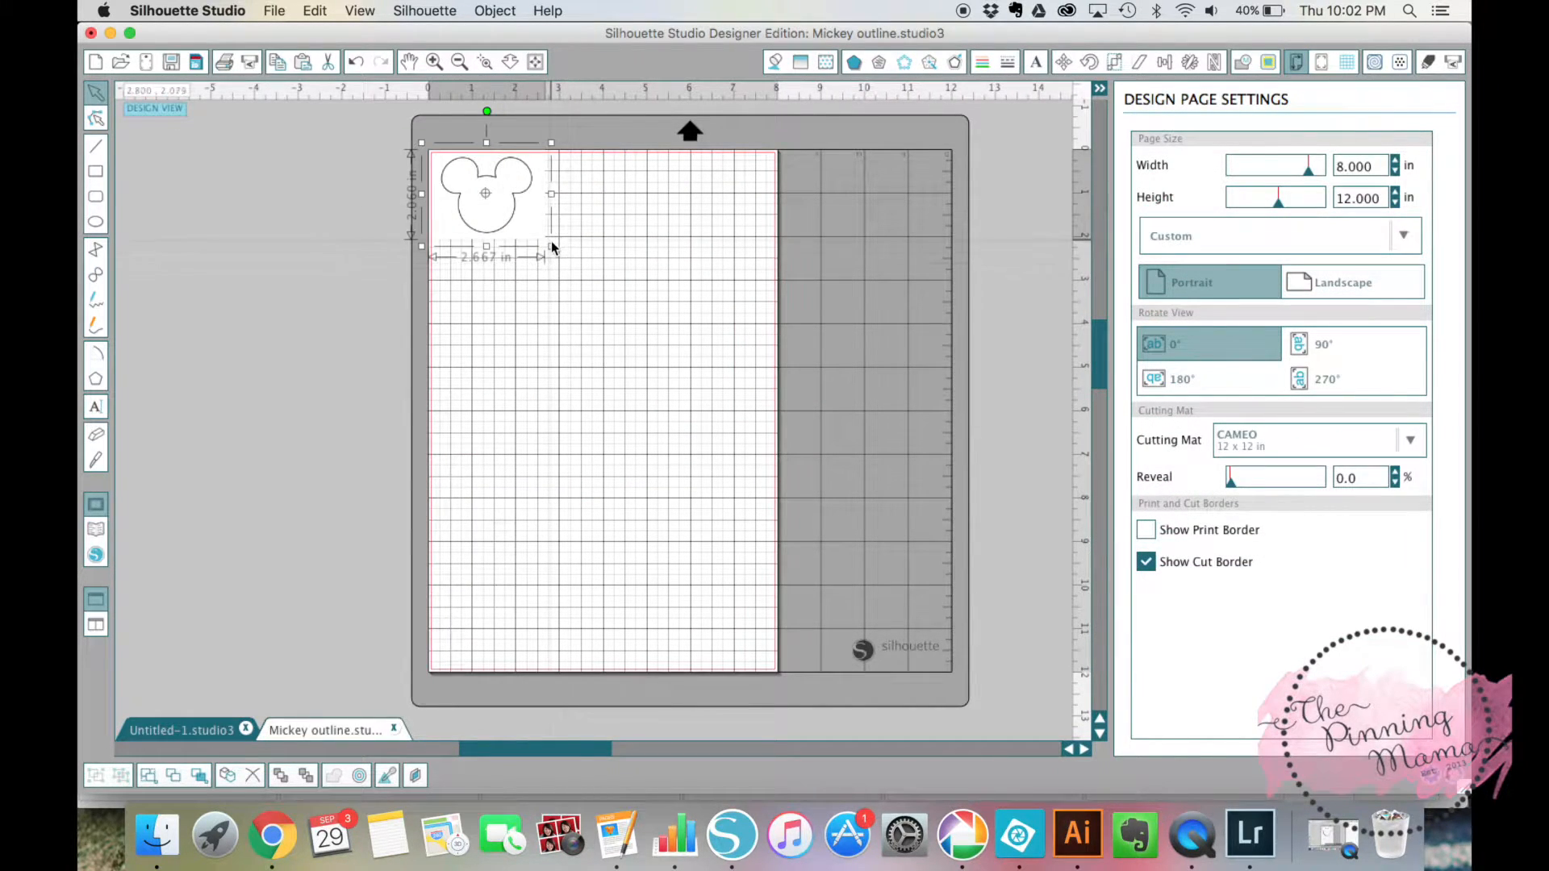
pyautogui.moveTo(551, 246); pyautogui.dragTo(779, 421)
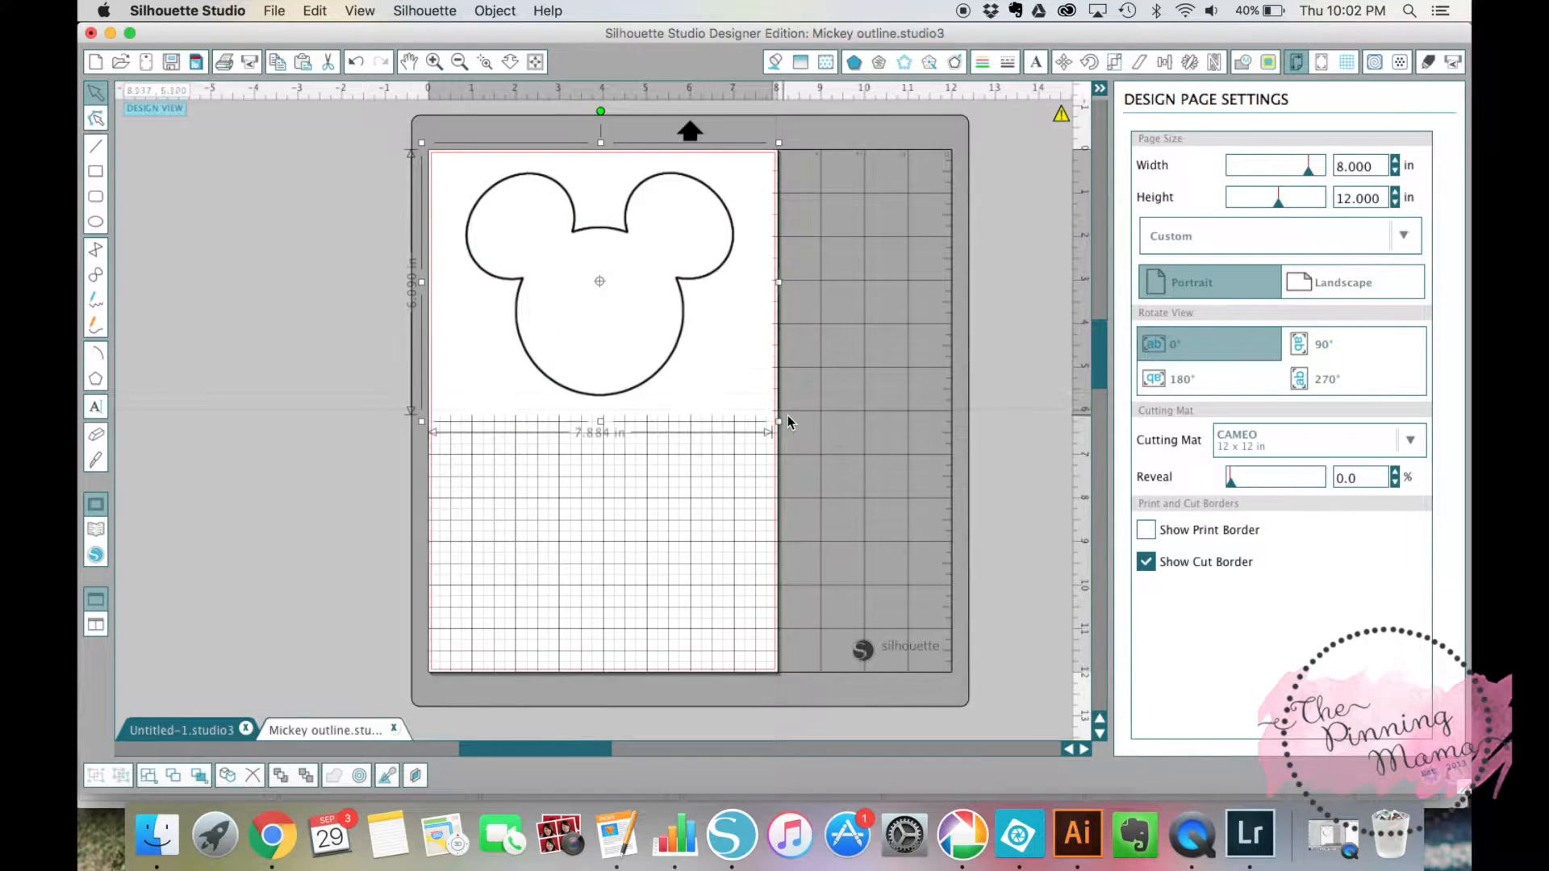
# Step: Trace the whole Mickey head image with the standard Trace method, and delete the original picture
pyautogui.click(1268, 65)
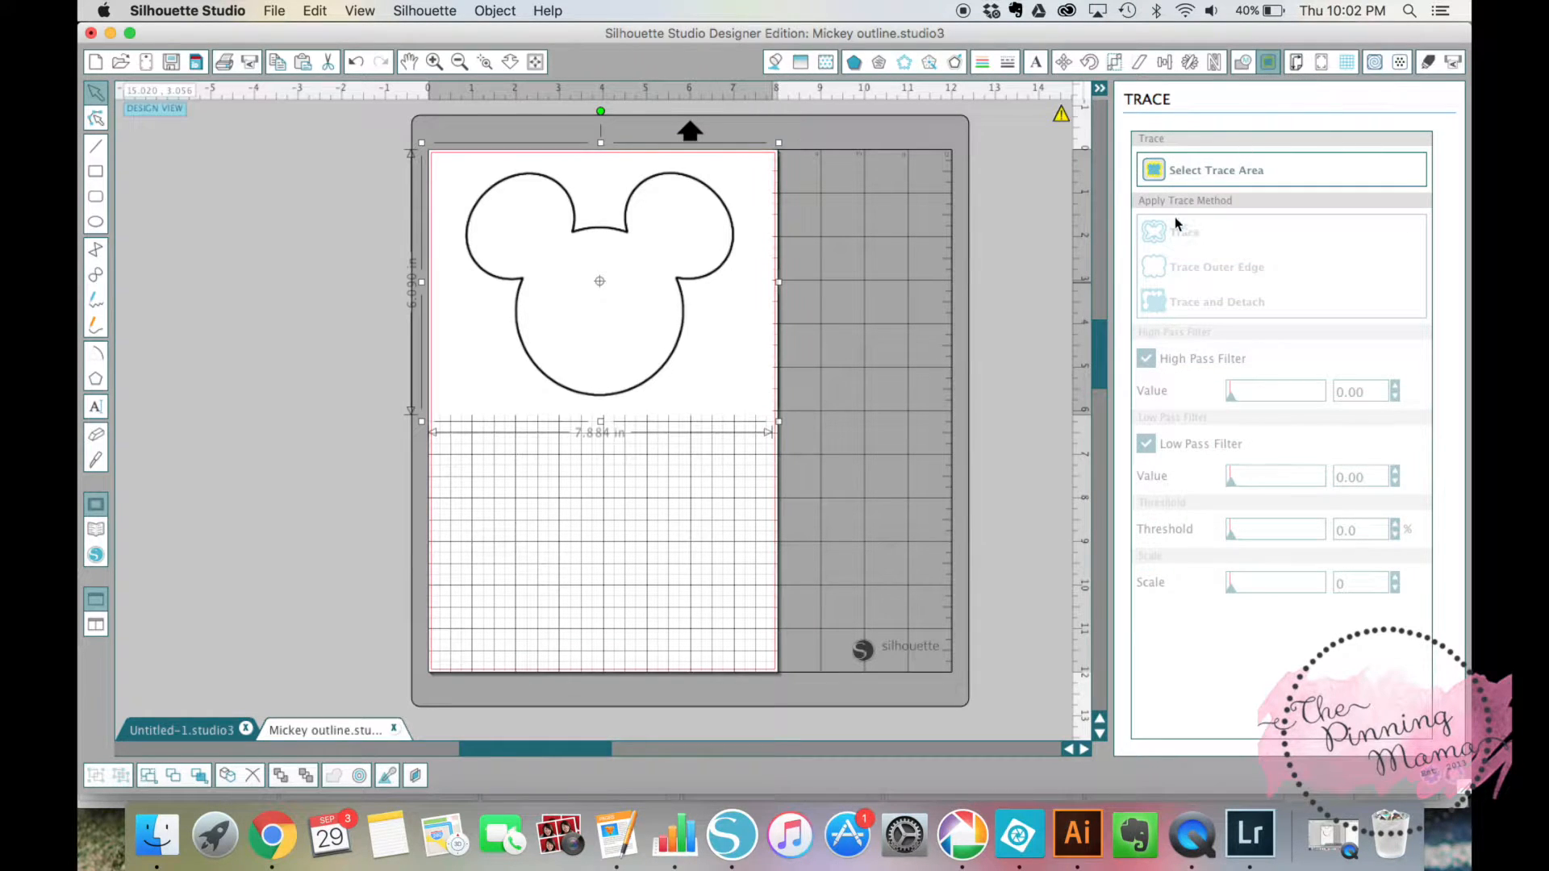
pyautogui.click(1155, 176)
pyautogui.moveTo(445, 165)
pyautogui.mouseDown()
pyautogui.moveTo(740, 418)
pyautogui.moveTo(754, 405)
pyautogui.mouseUp()
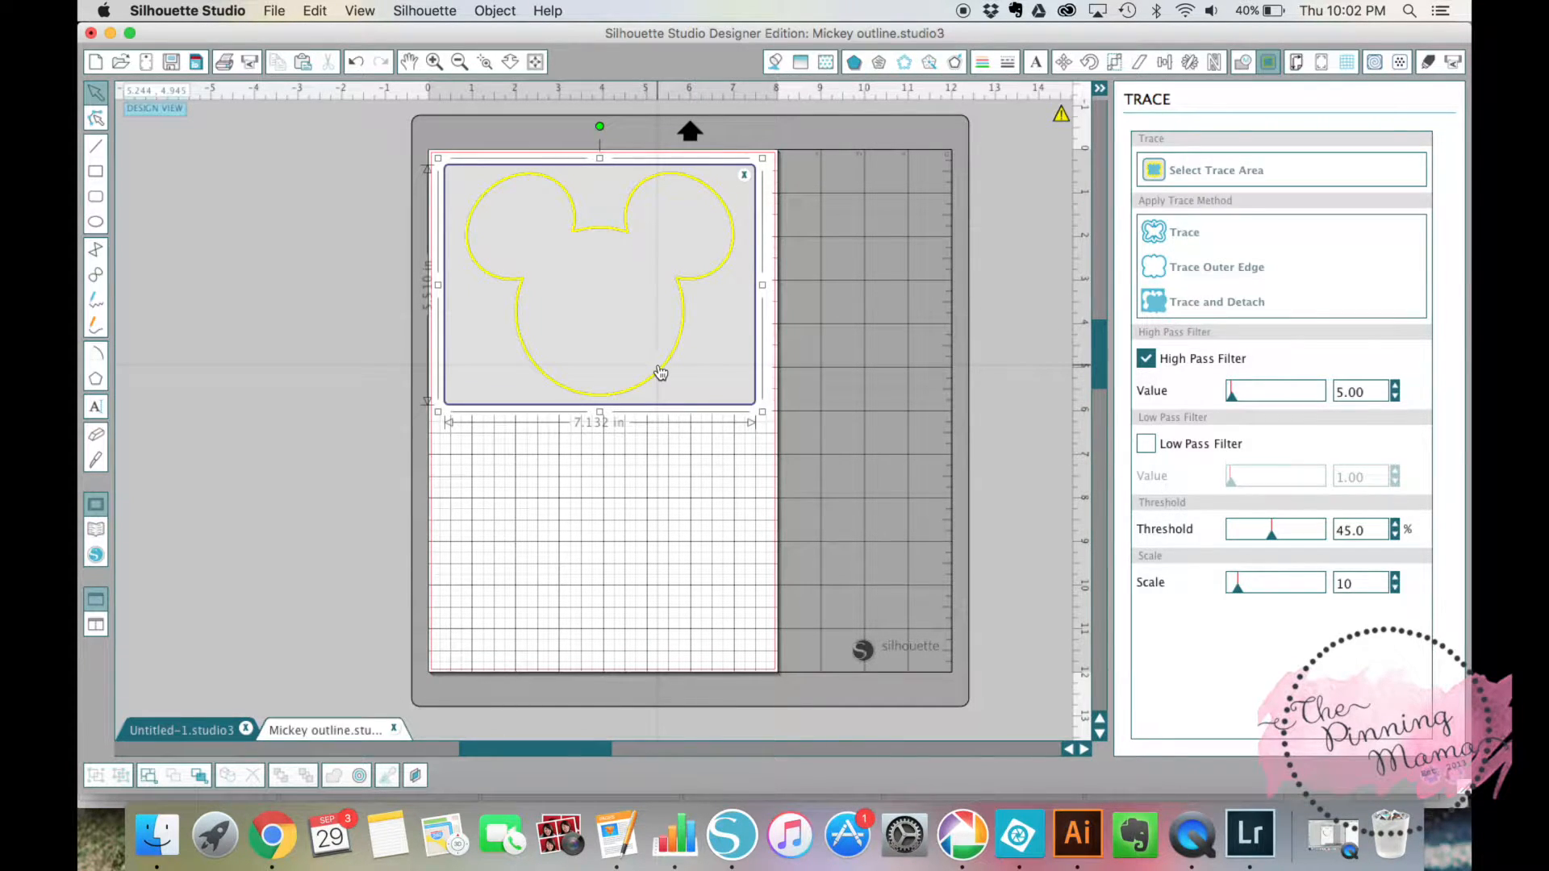
pyautogui.click(1153, 234)
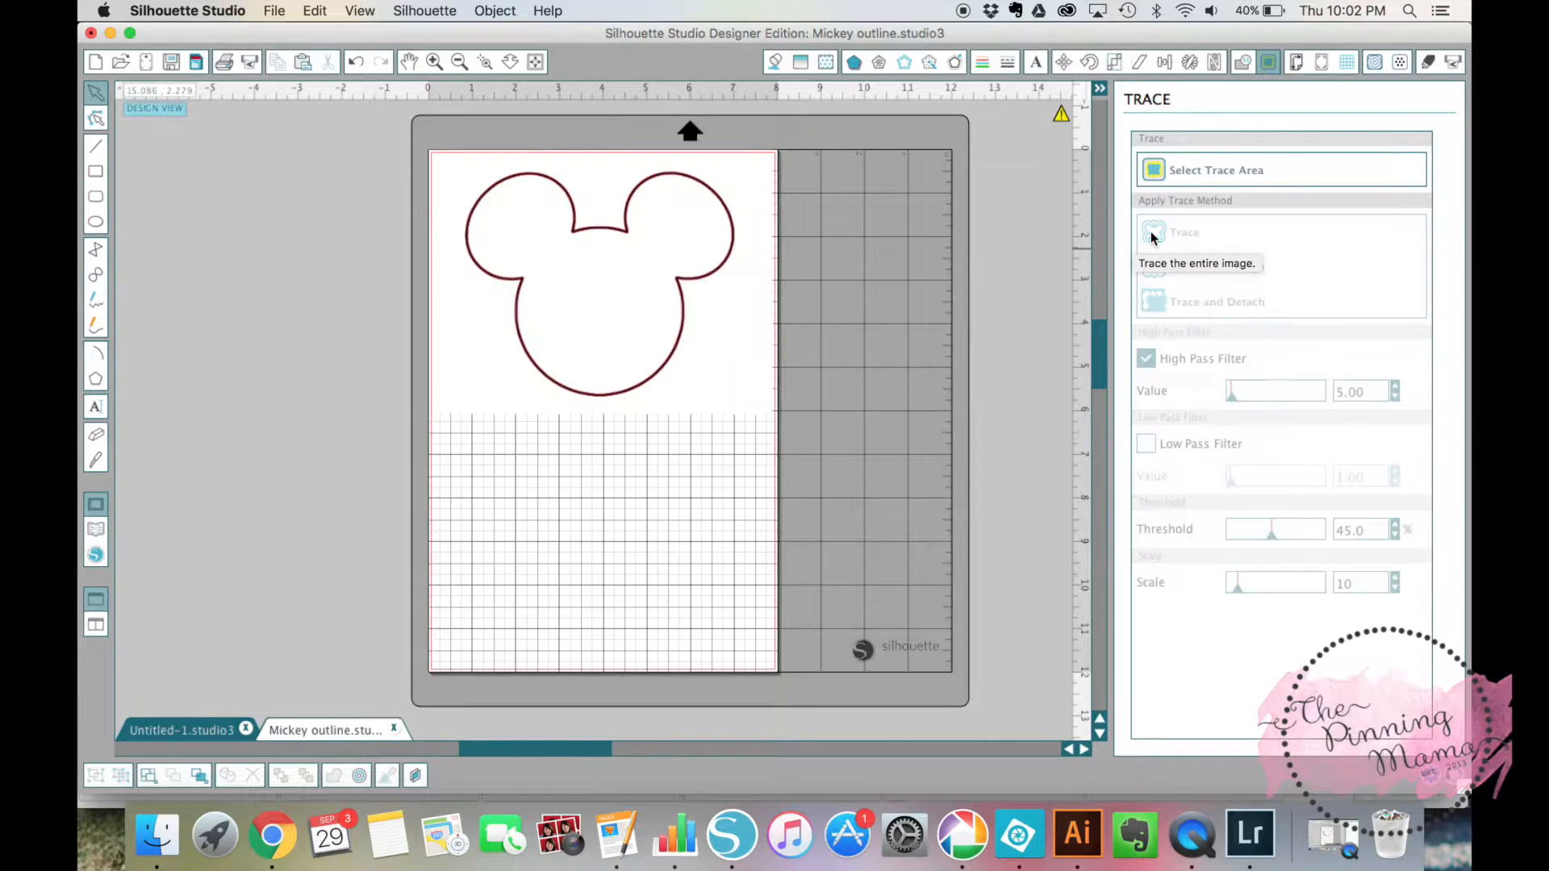
pyautogui.moveTo(618, 286); pyautogui.dragTo(614, 481)
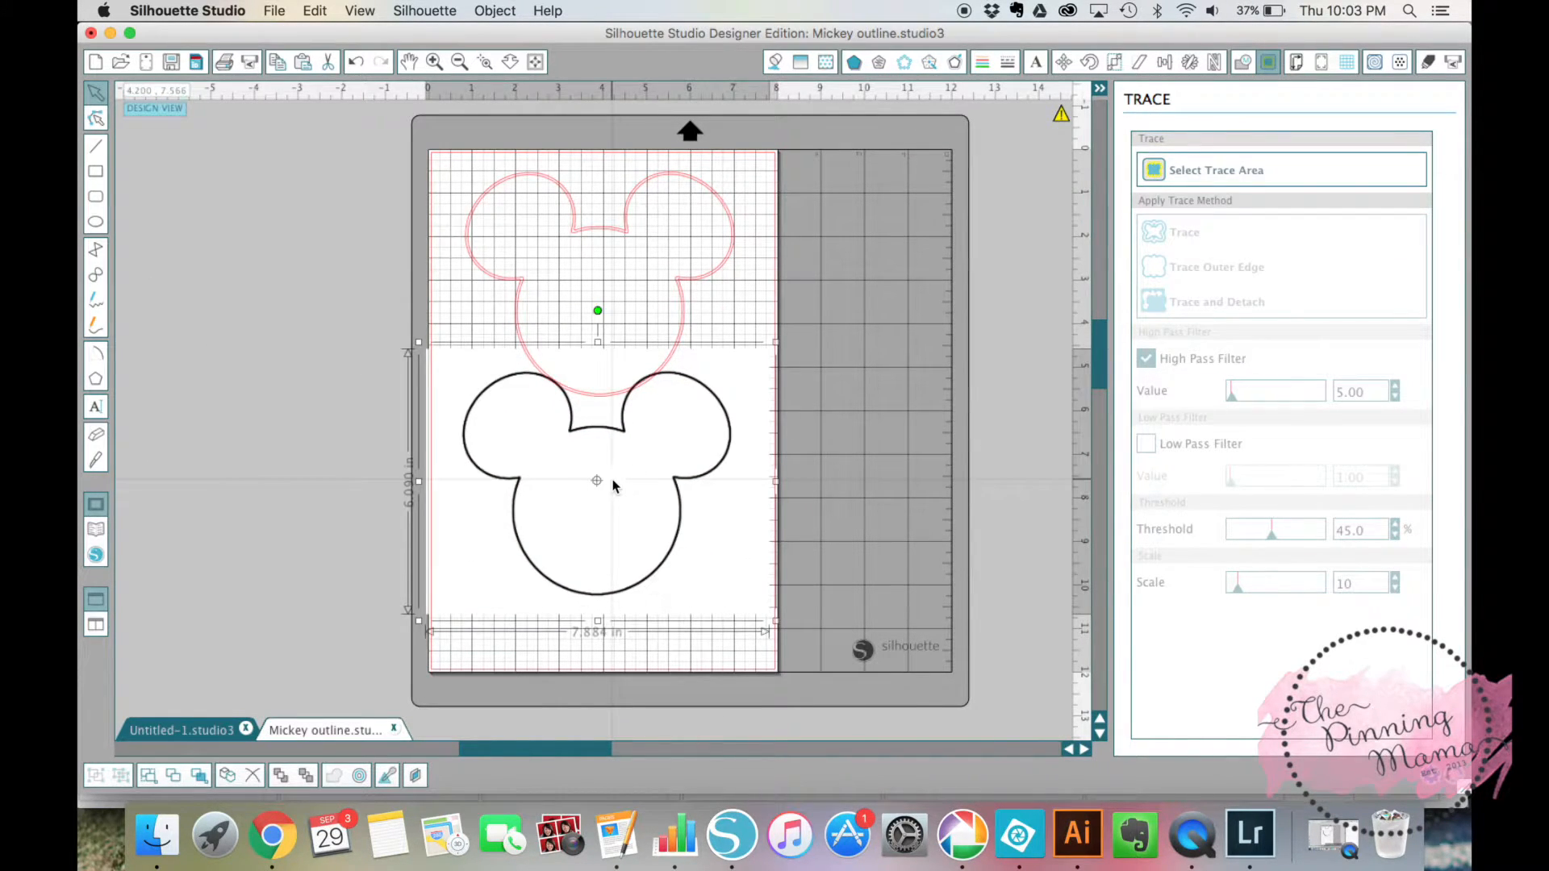
pyautogui.press('Delete')
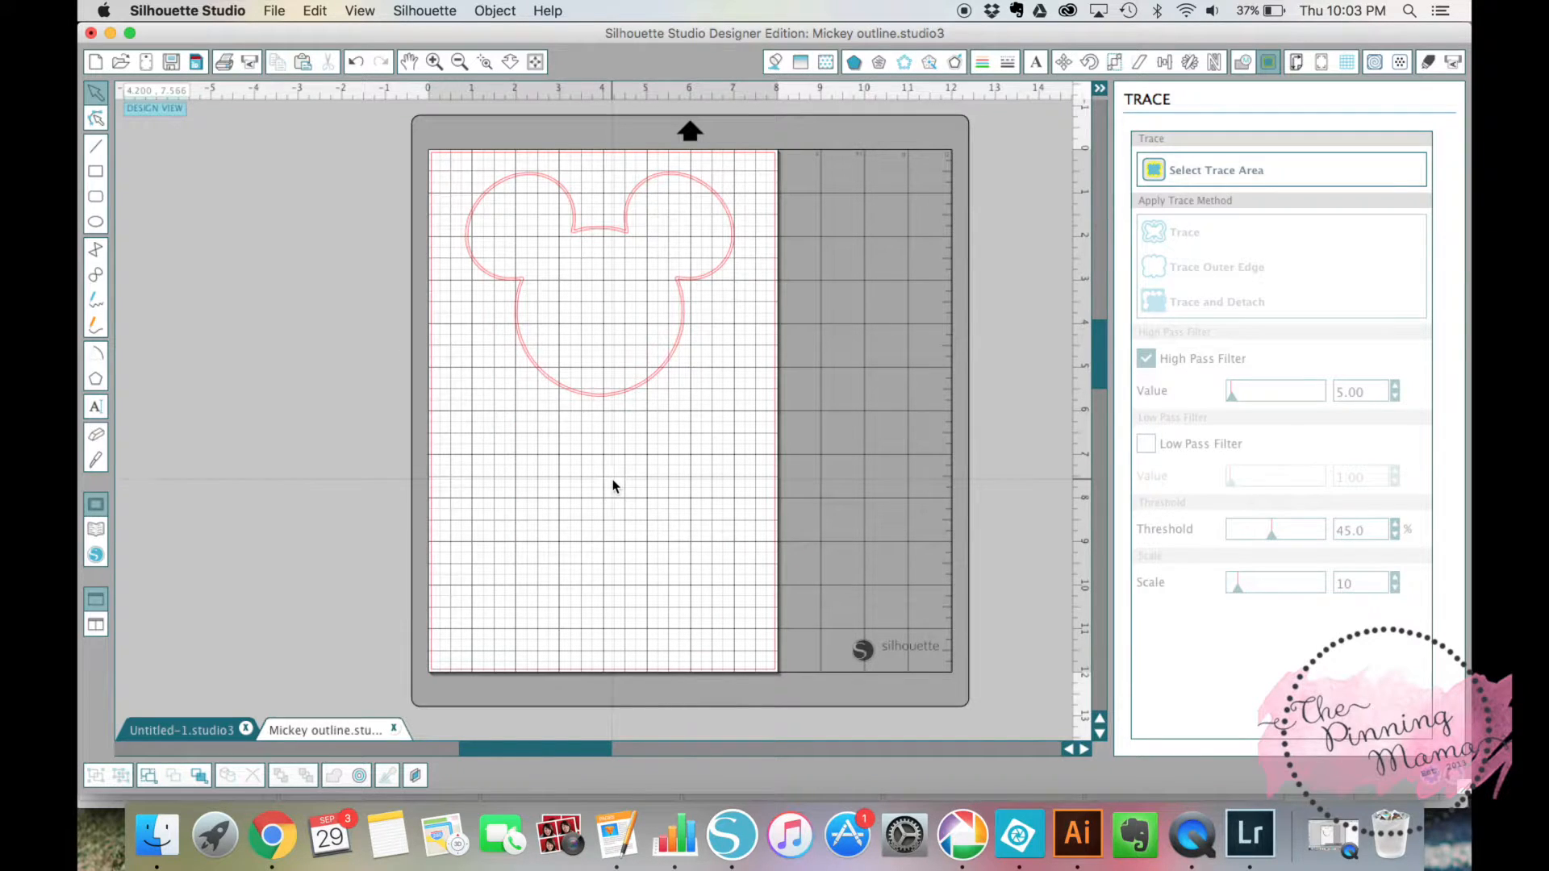
# Step: Enlarge the traced Mickey outline to about 7.57 in wide and move it up to the page's upper edge
pyautogui.click(630, 387)
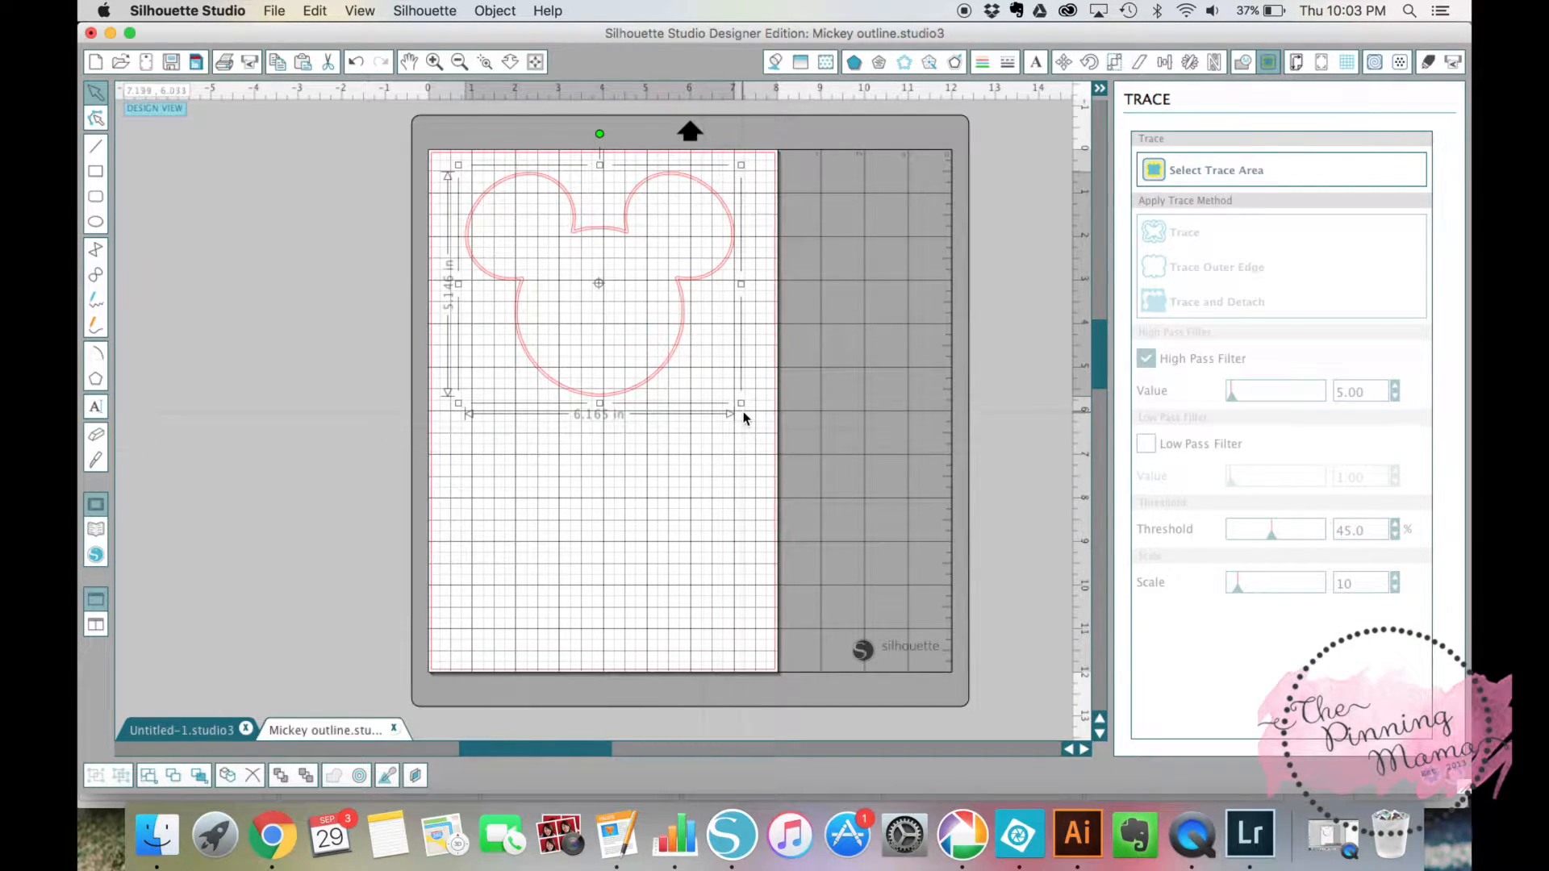
pyautogui.moveTo(740, 402); pyautogui.dragTo(774, 441)
pyautogui.moveTo(456, 434); pyautogui.dragTo(423, 443)
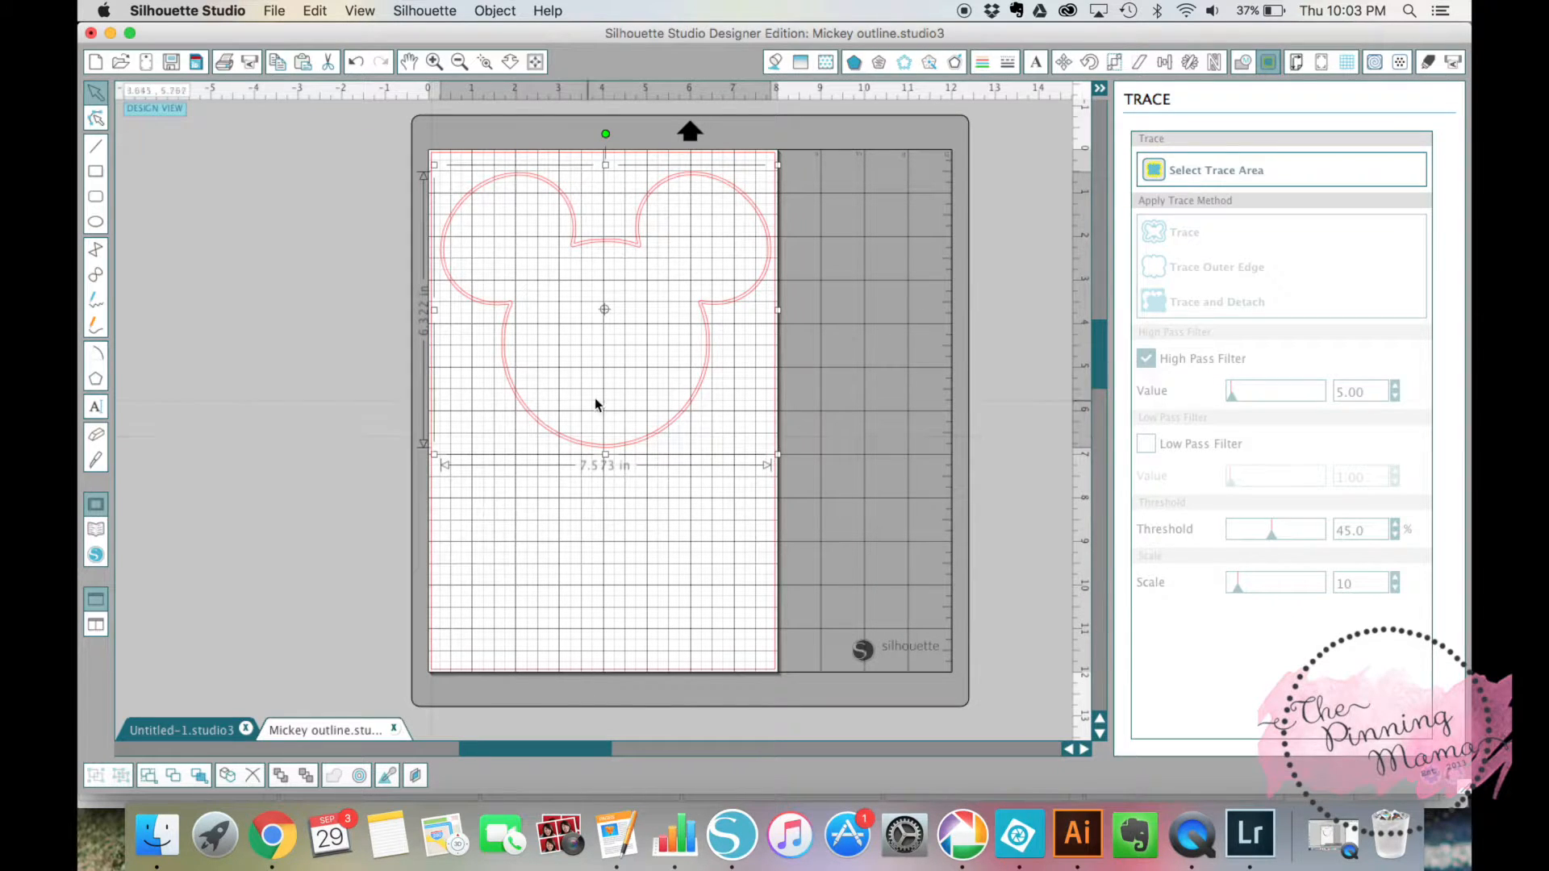
pyautogui.click(706, 323)
pyautogui.moveTo(706, 324); pyautogui.dragTo(702, 309)
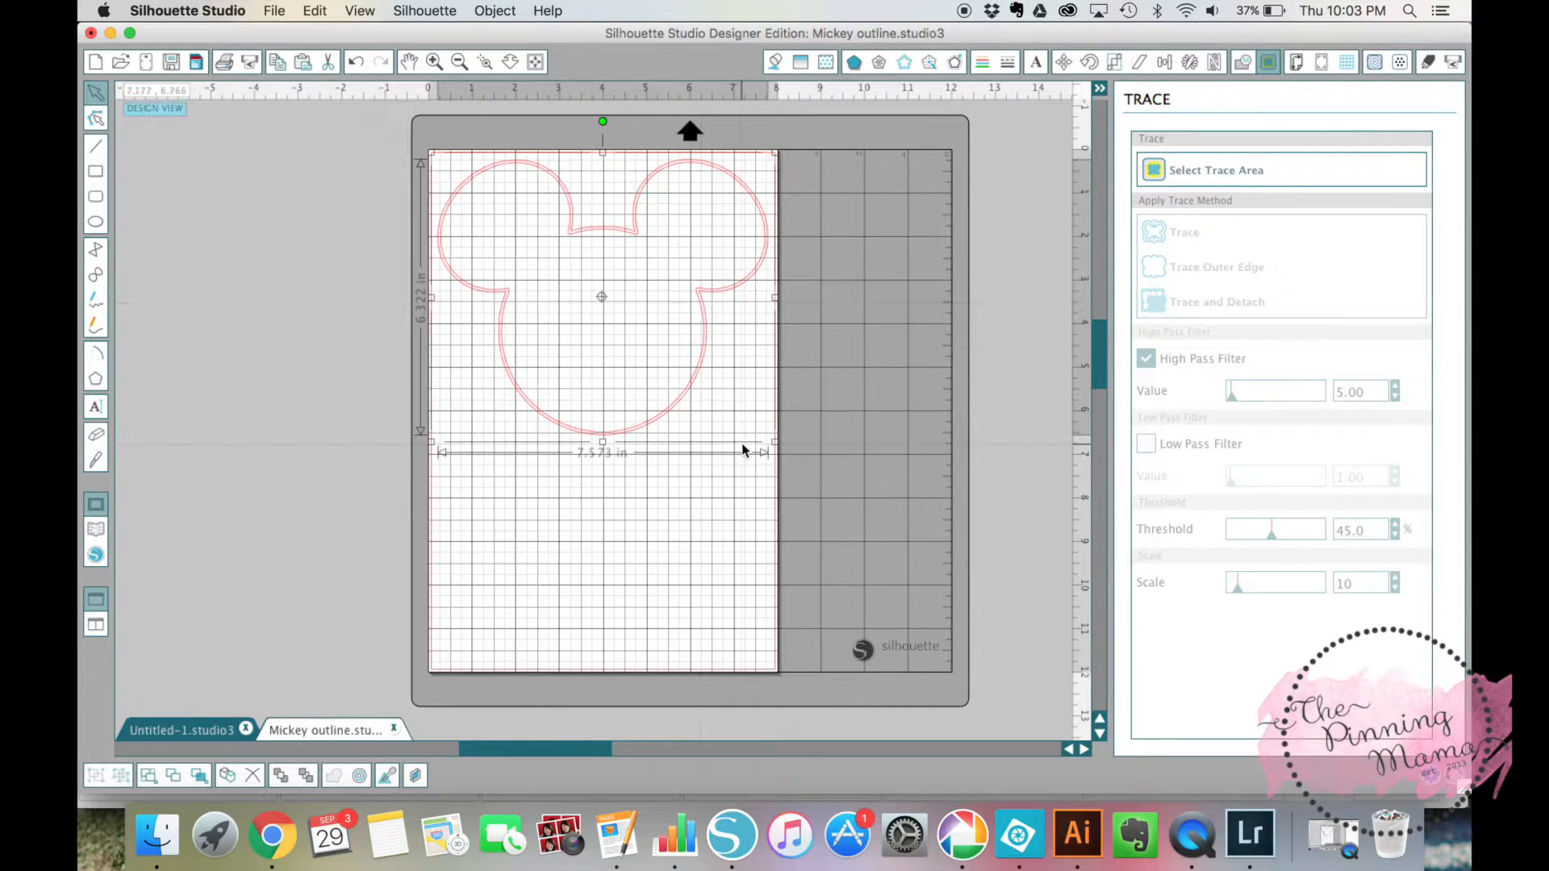
# Step: Duplicate the traced Mickey outline and move the copy down and to the right, mostly off the page
pyautogui.rightClick(687, 389)
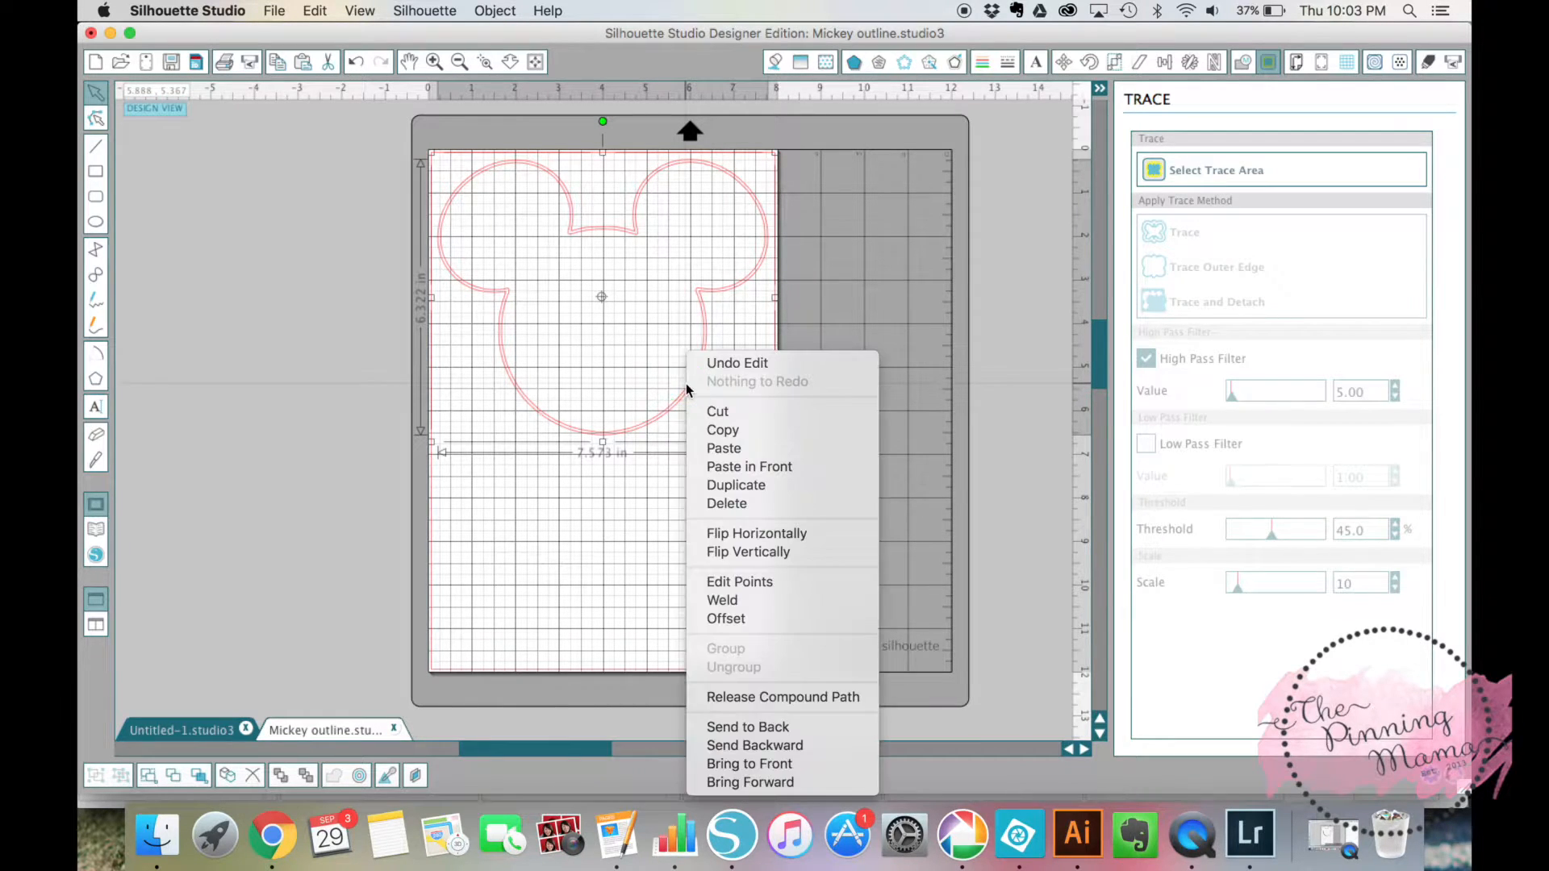
pyautogui.click(748, 486)
pyautogui.moveTo(695, 406); pyautogui.dragTo(952, 643)
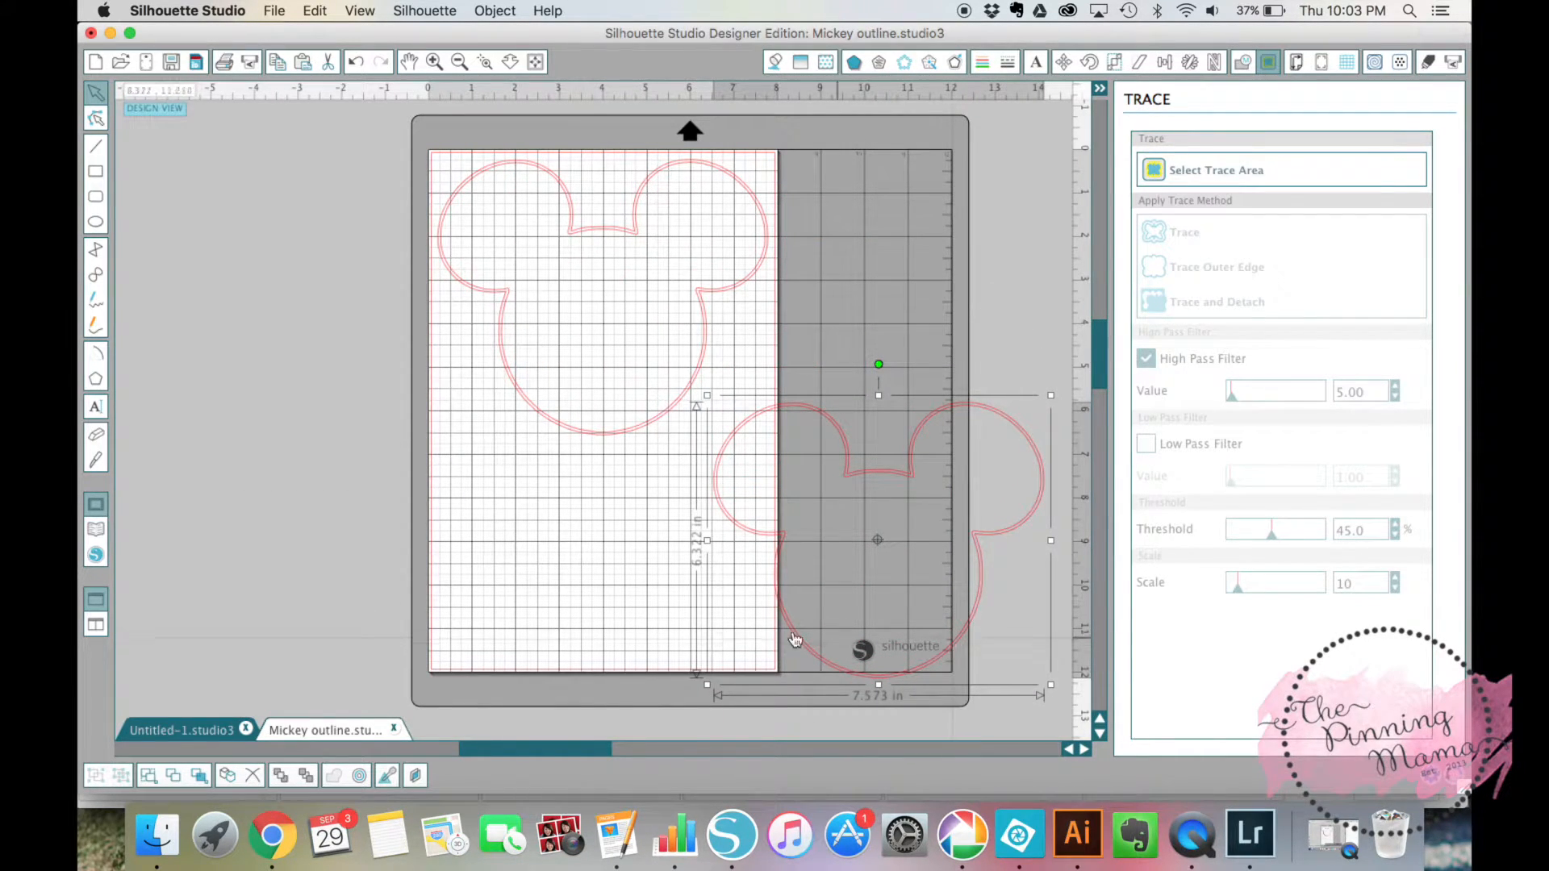
pyautogui.click(606, 603)
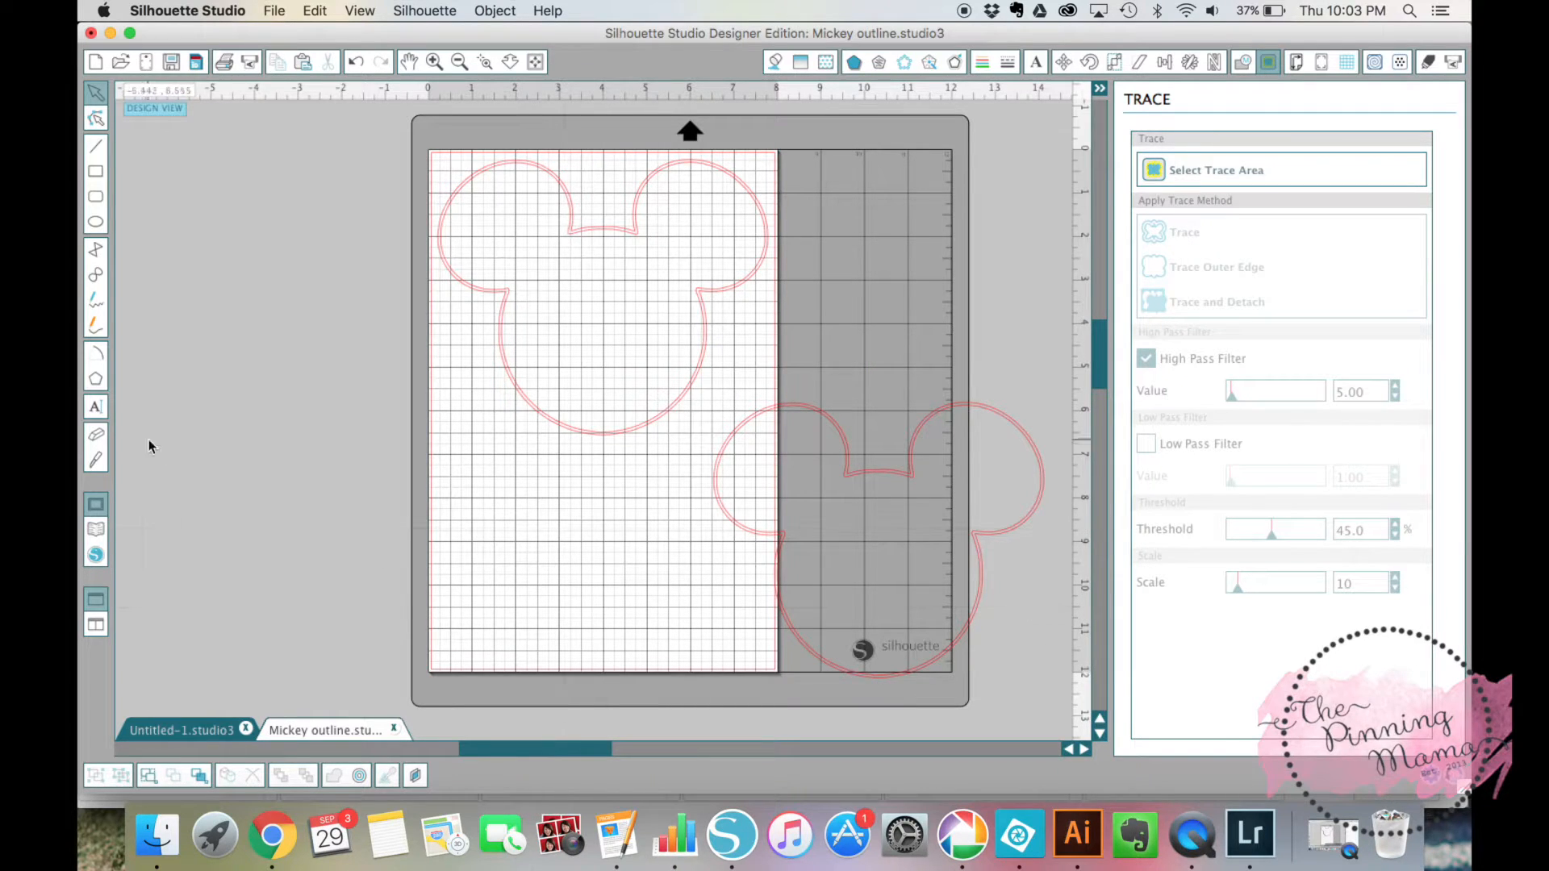
# Step: Add the text "Autographs" below the Mickey outline
pyautogui.click(93, 408)
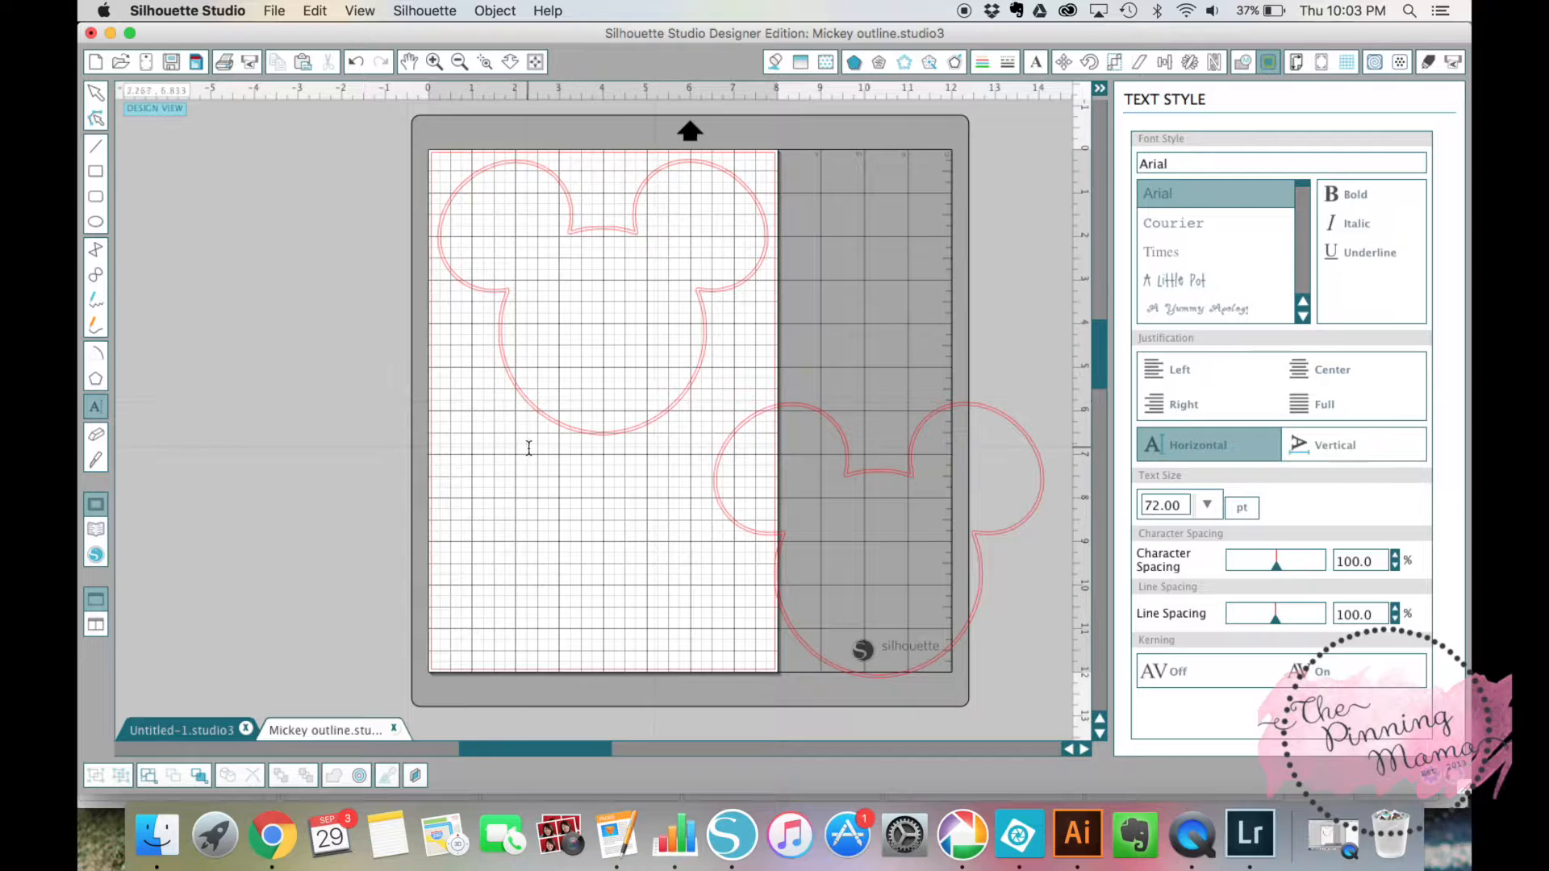
pyautogui.click(477, 499)
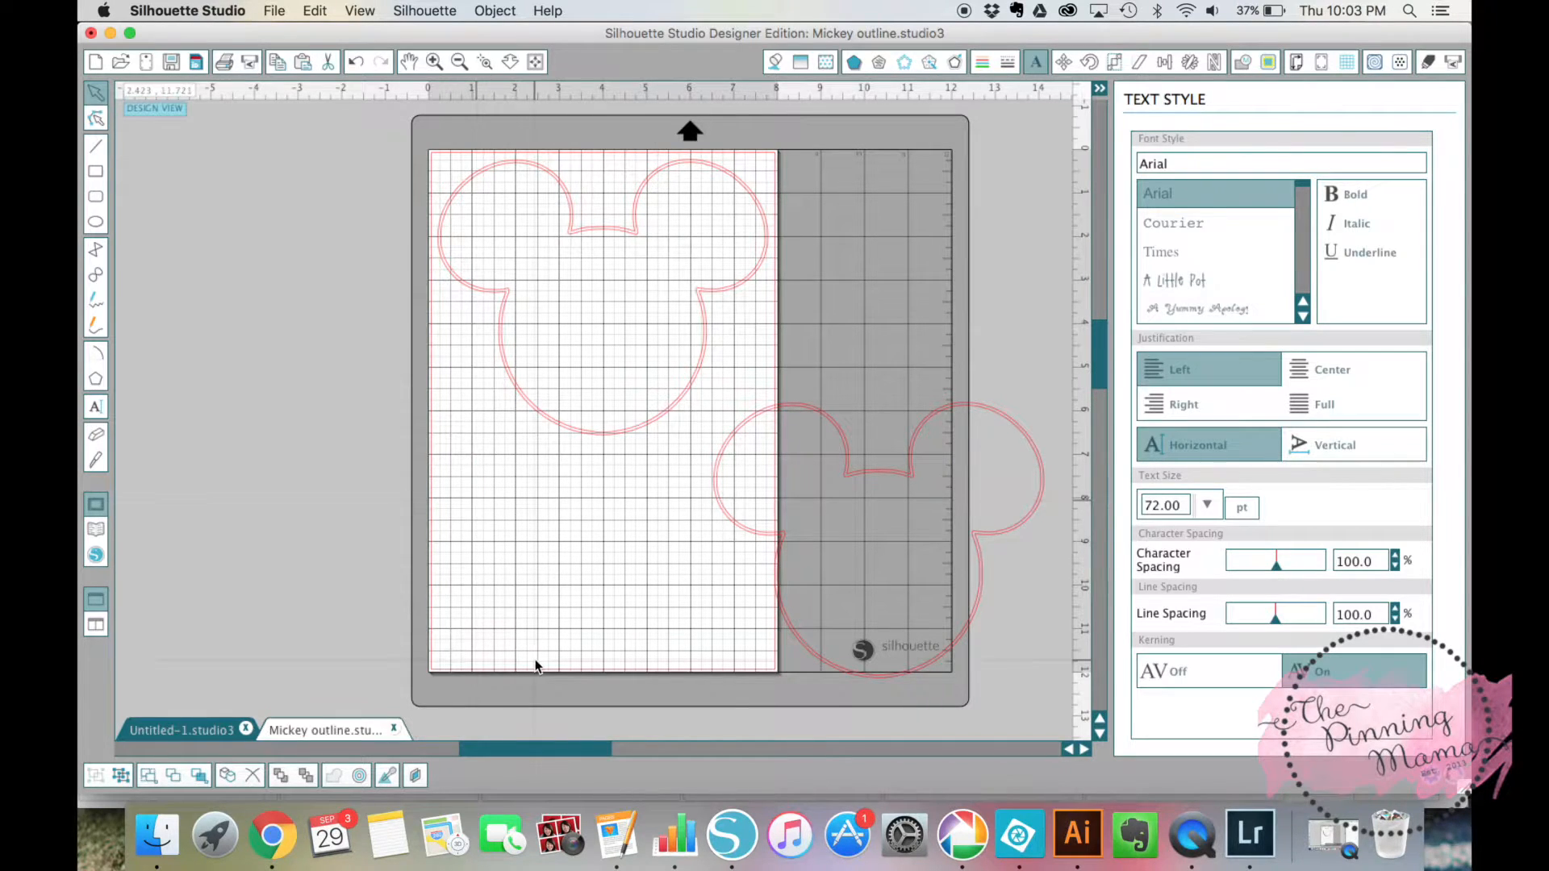
pyautogui.write('Au')
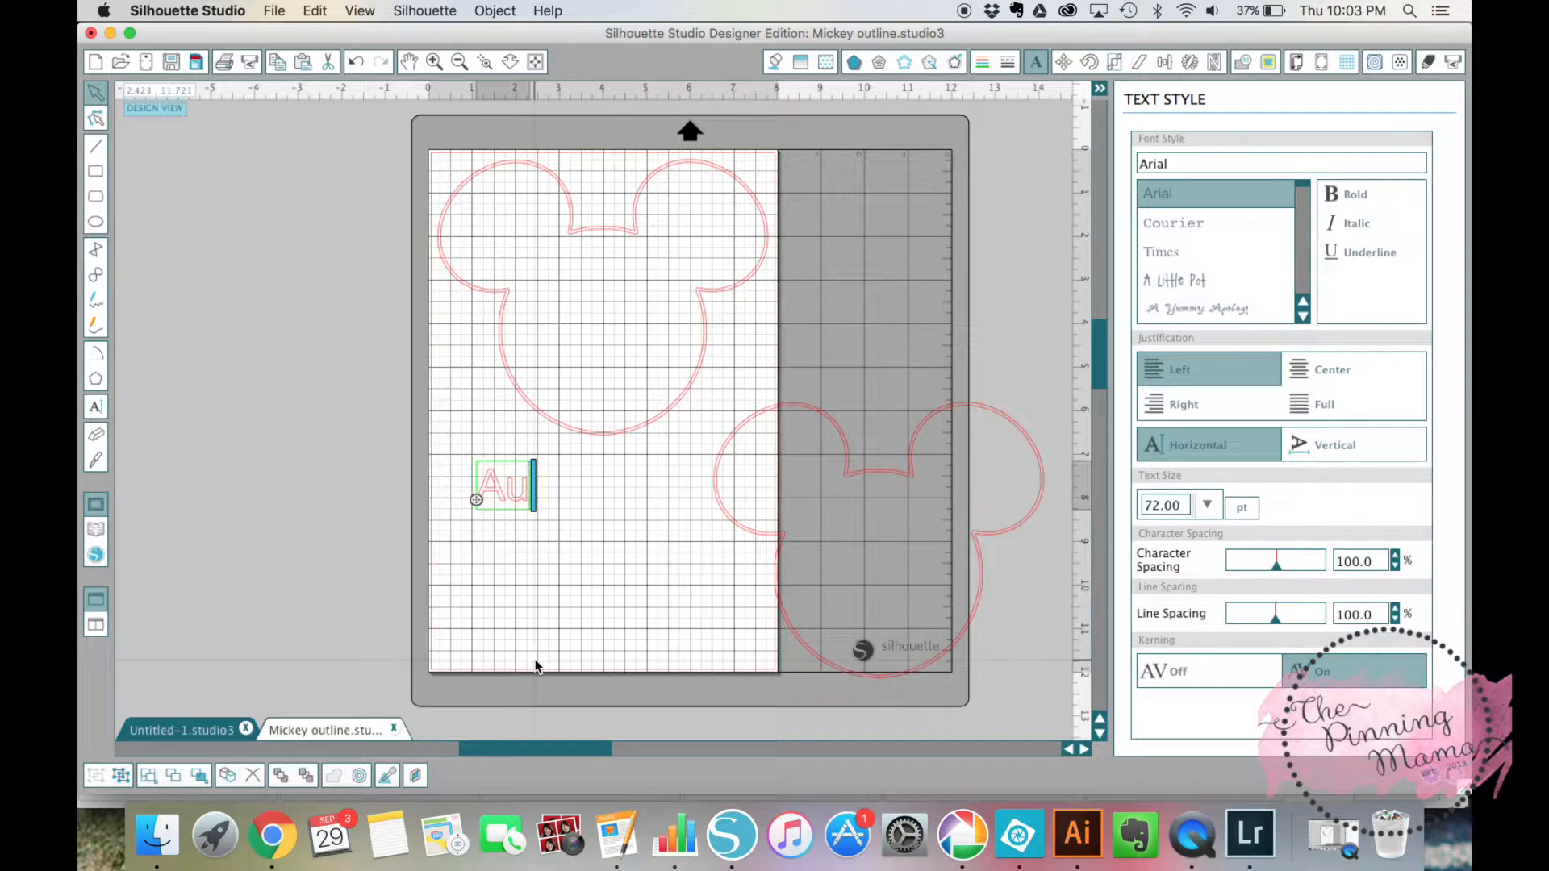
pyautogui.write('tographs')
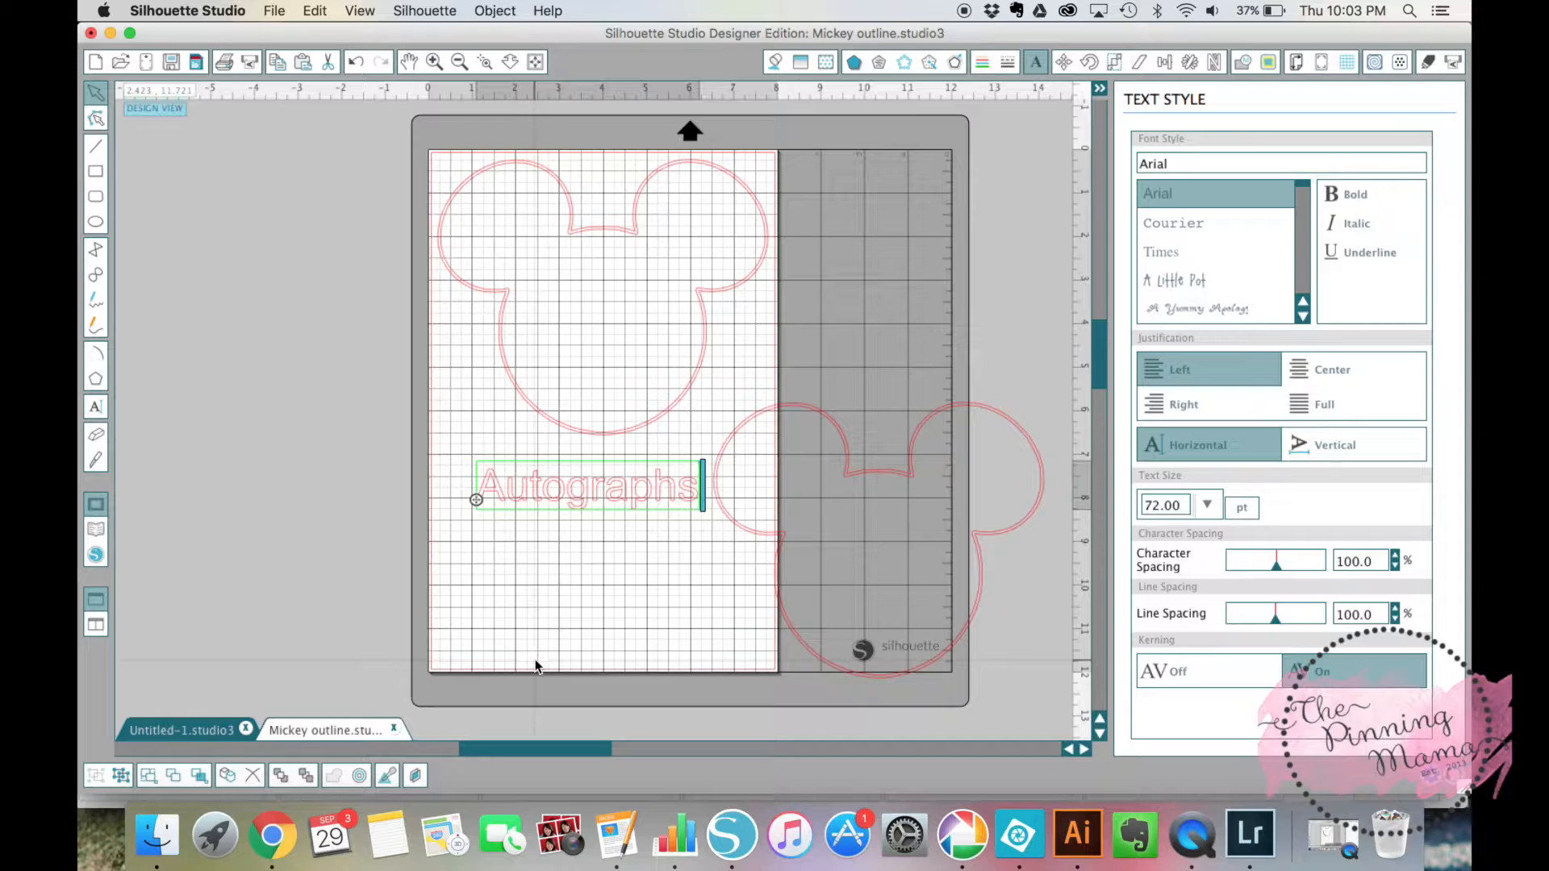
# Step: Change the font of the "Autographs" text to Waltograph
pyautogui.press('super+a')
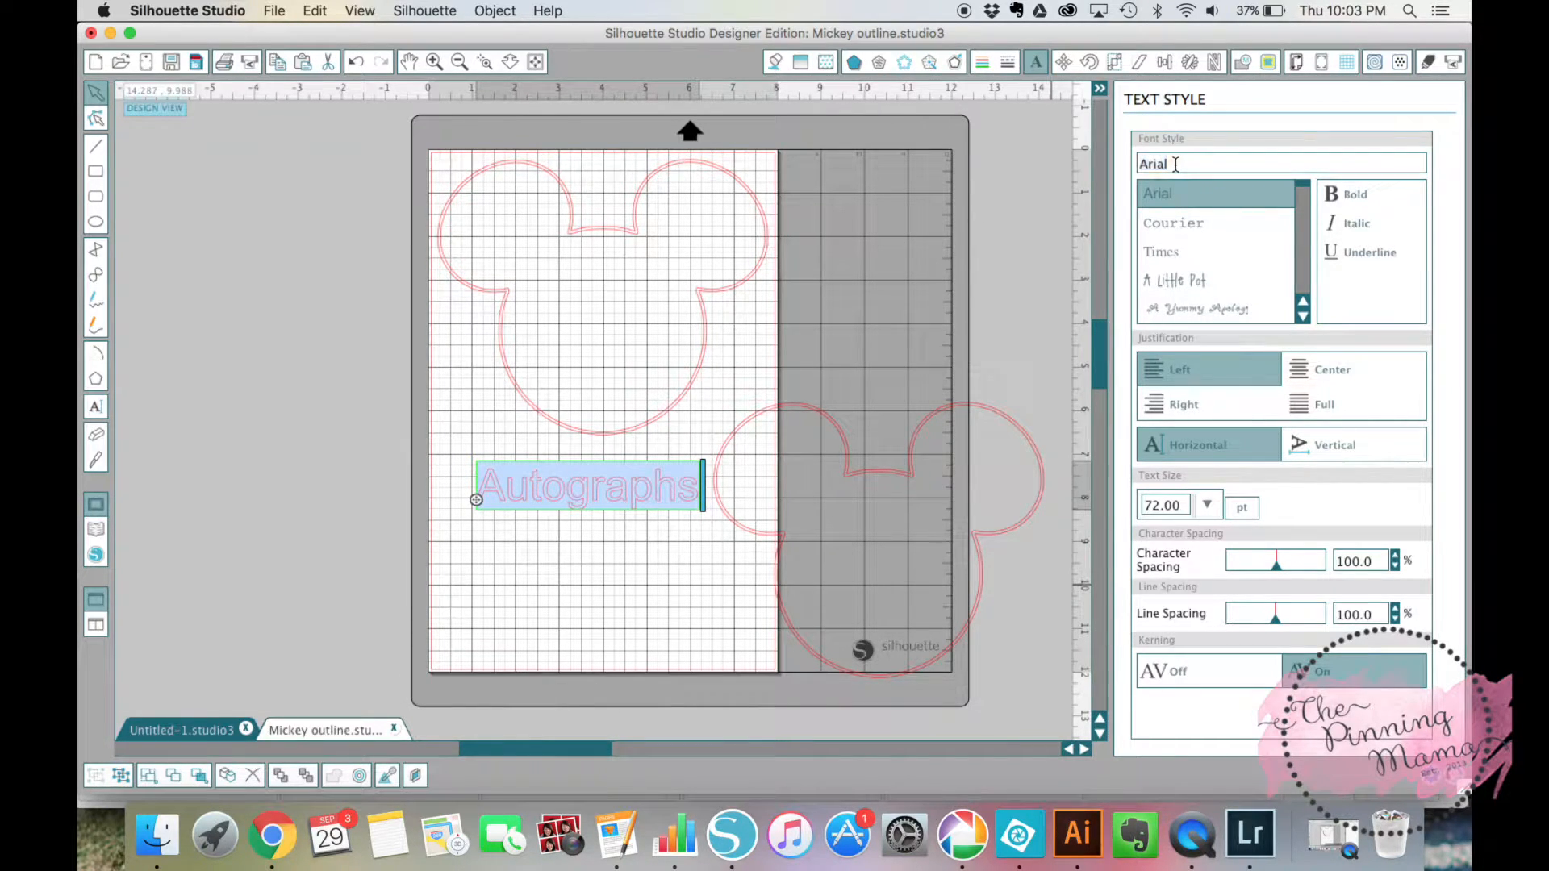
pyautogui.doubleClick(1176, 163)
pyautogui.write('Walden')
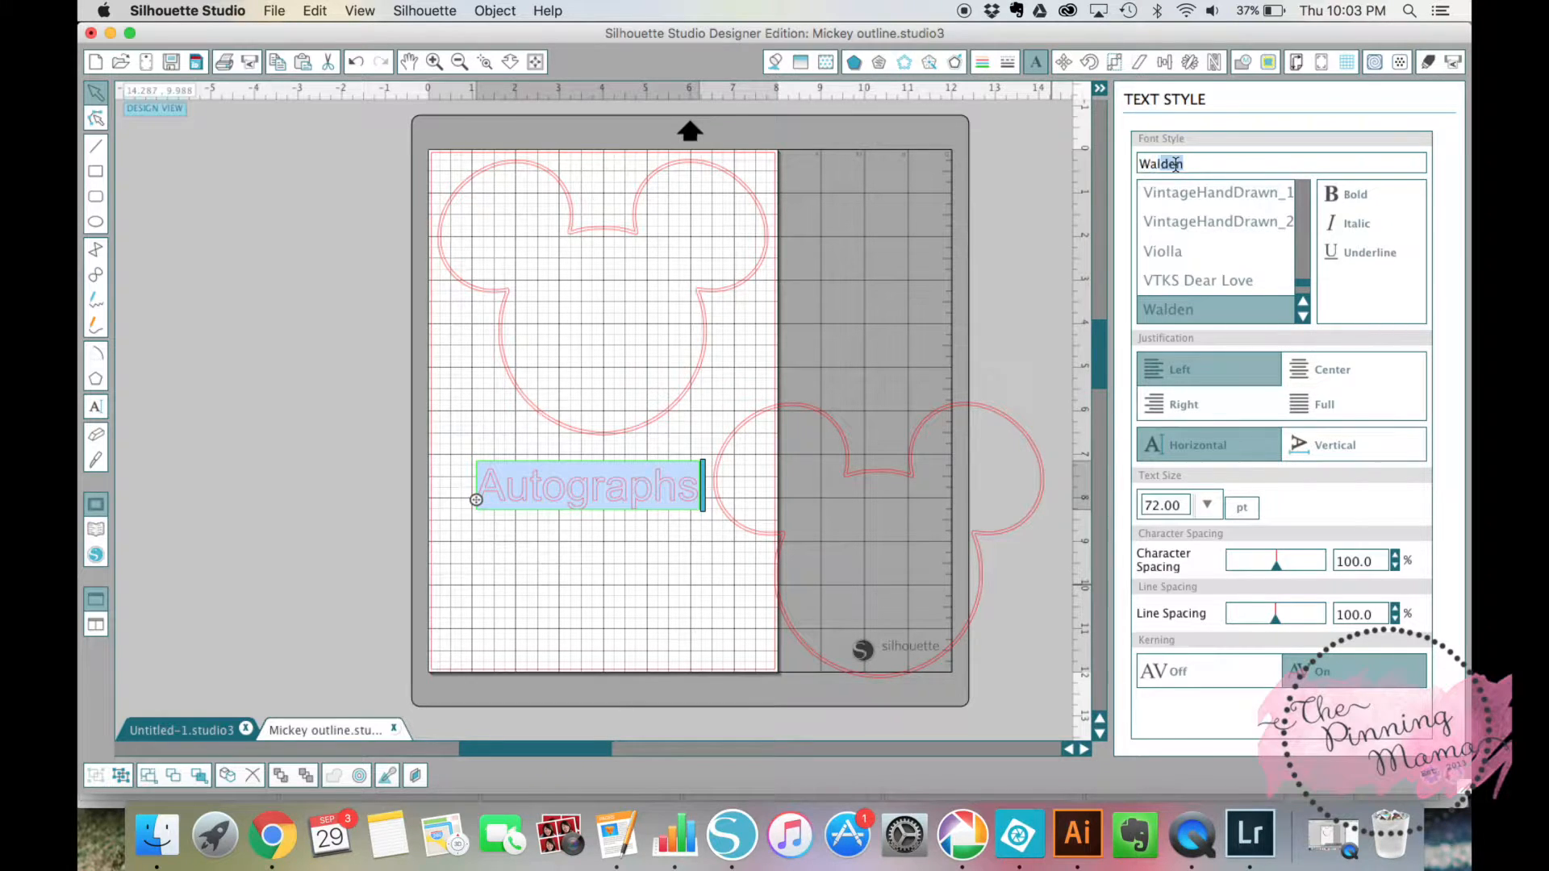
pyautogui.write('tograph')
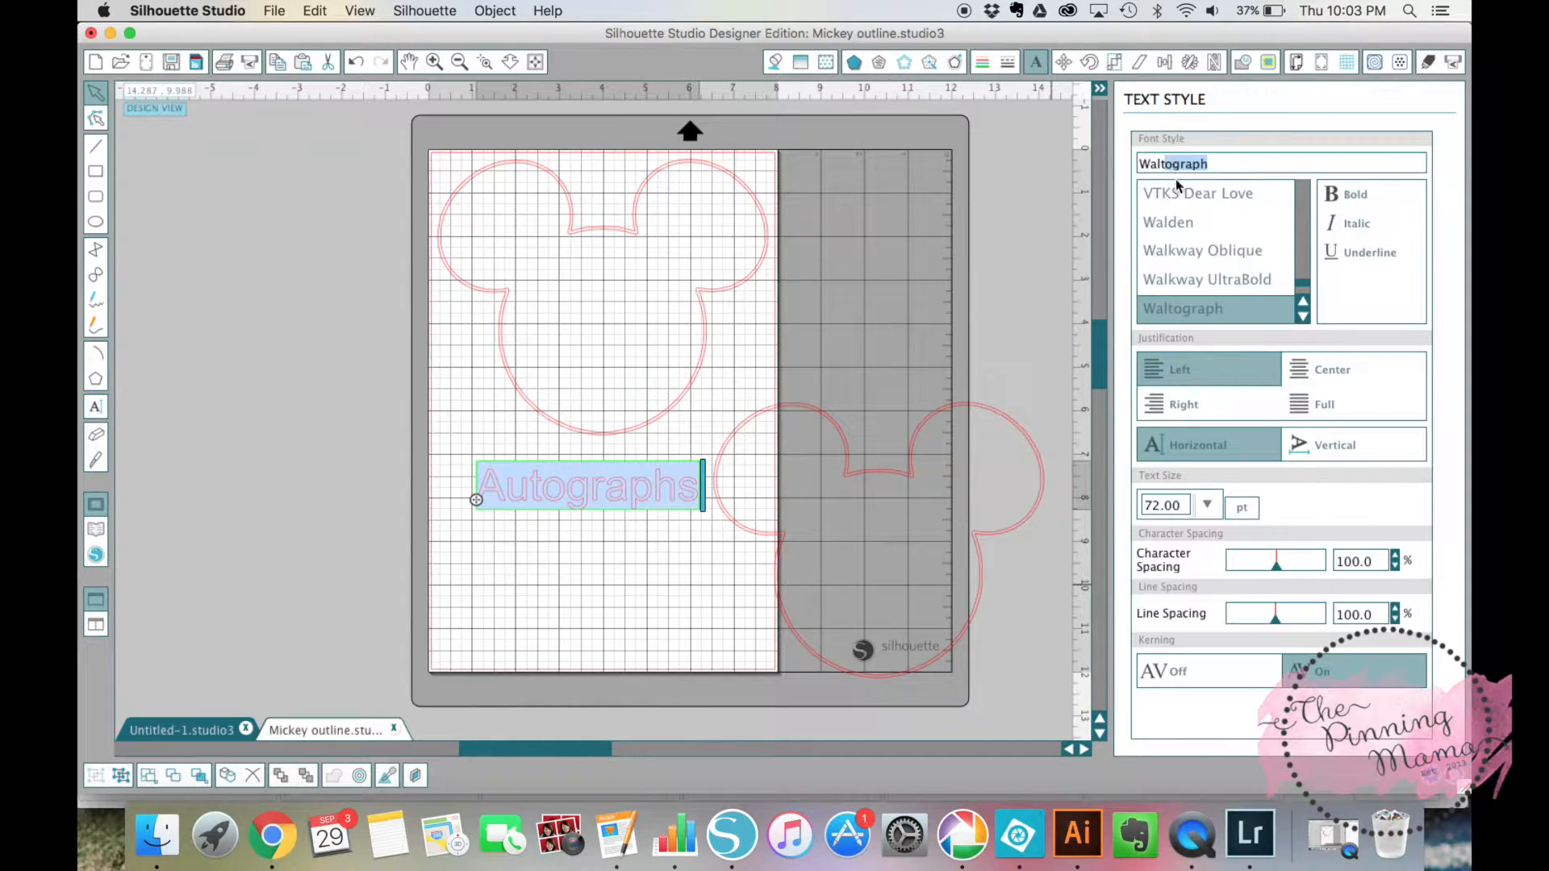
pyautogui.click(1188, 309)
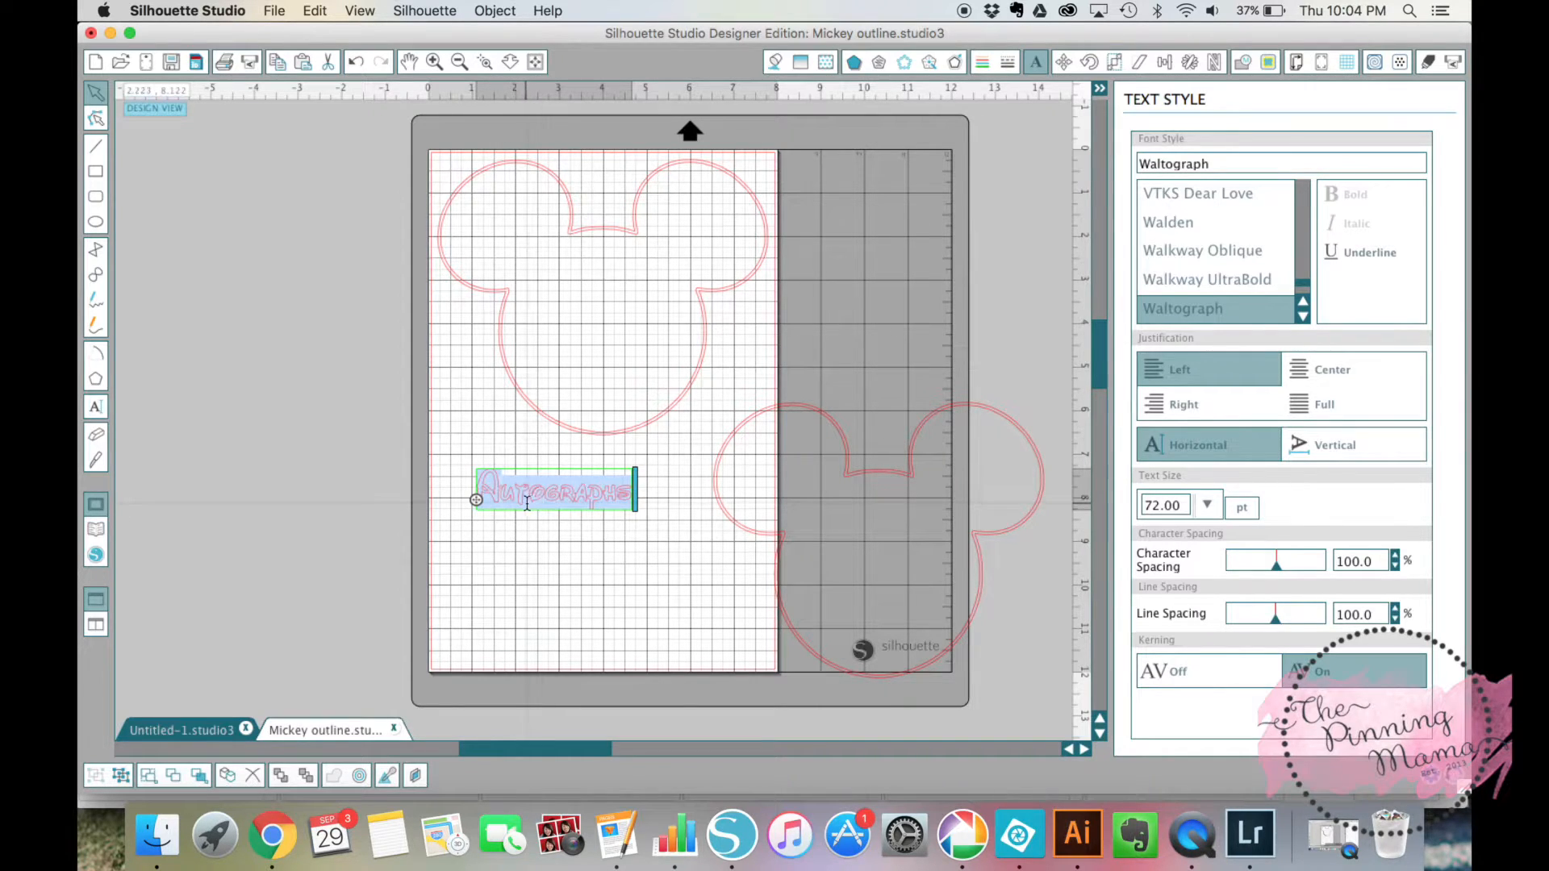
# Step: Attach the "Autographs" text to the Mickey outline so it follows the lower right curve of the head
pyautogui.click(588, 491)
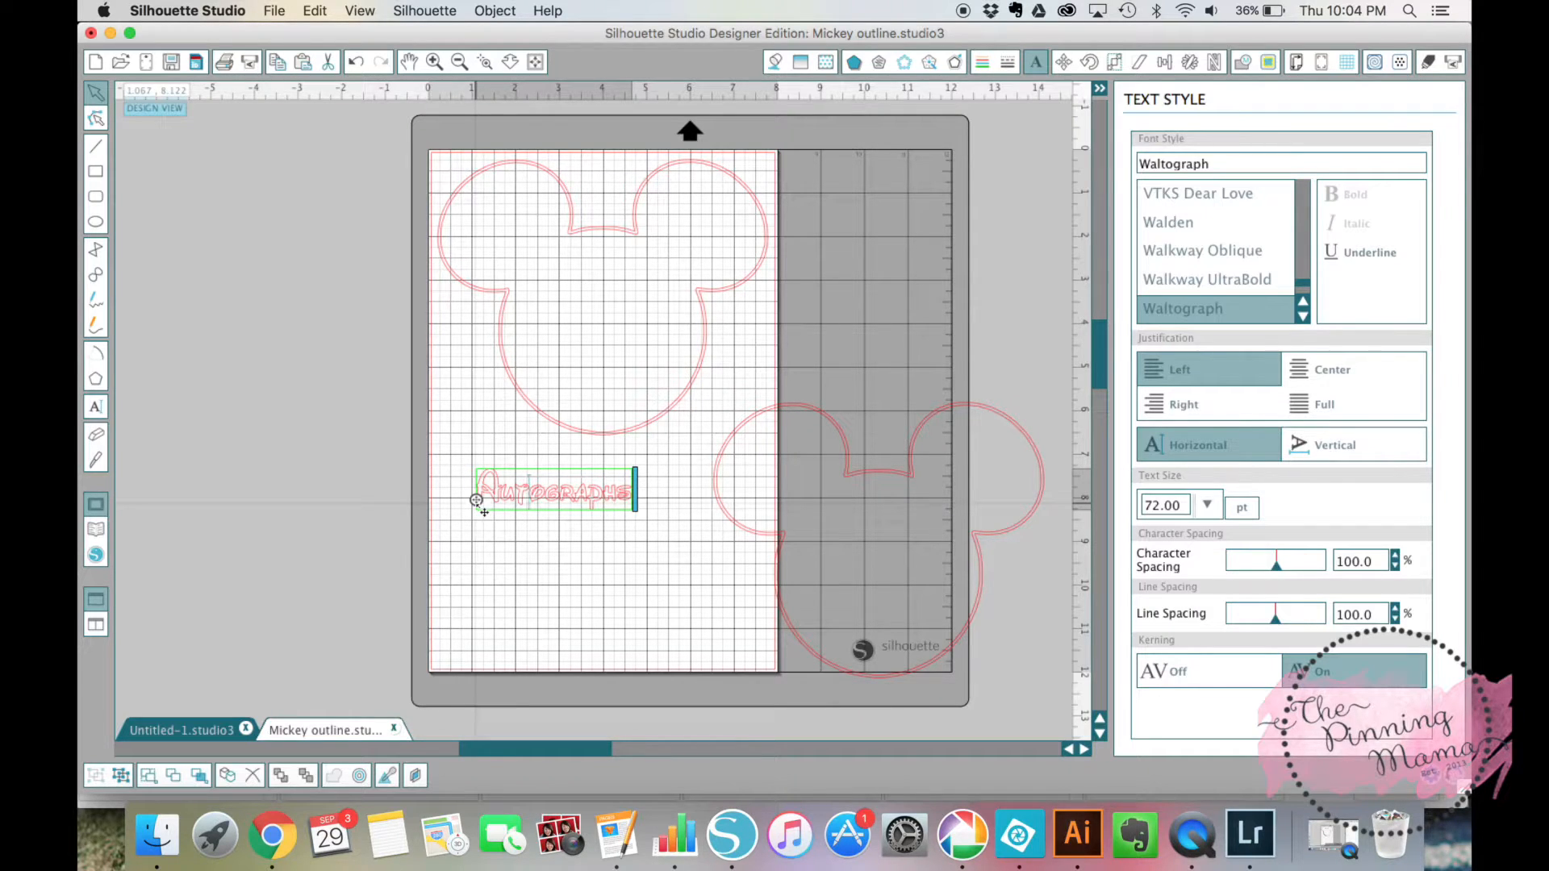
pyautogui.click(486, 539)
pyautogui.click(603, 492)
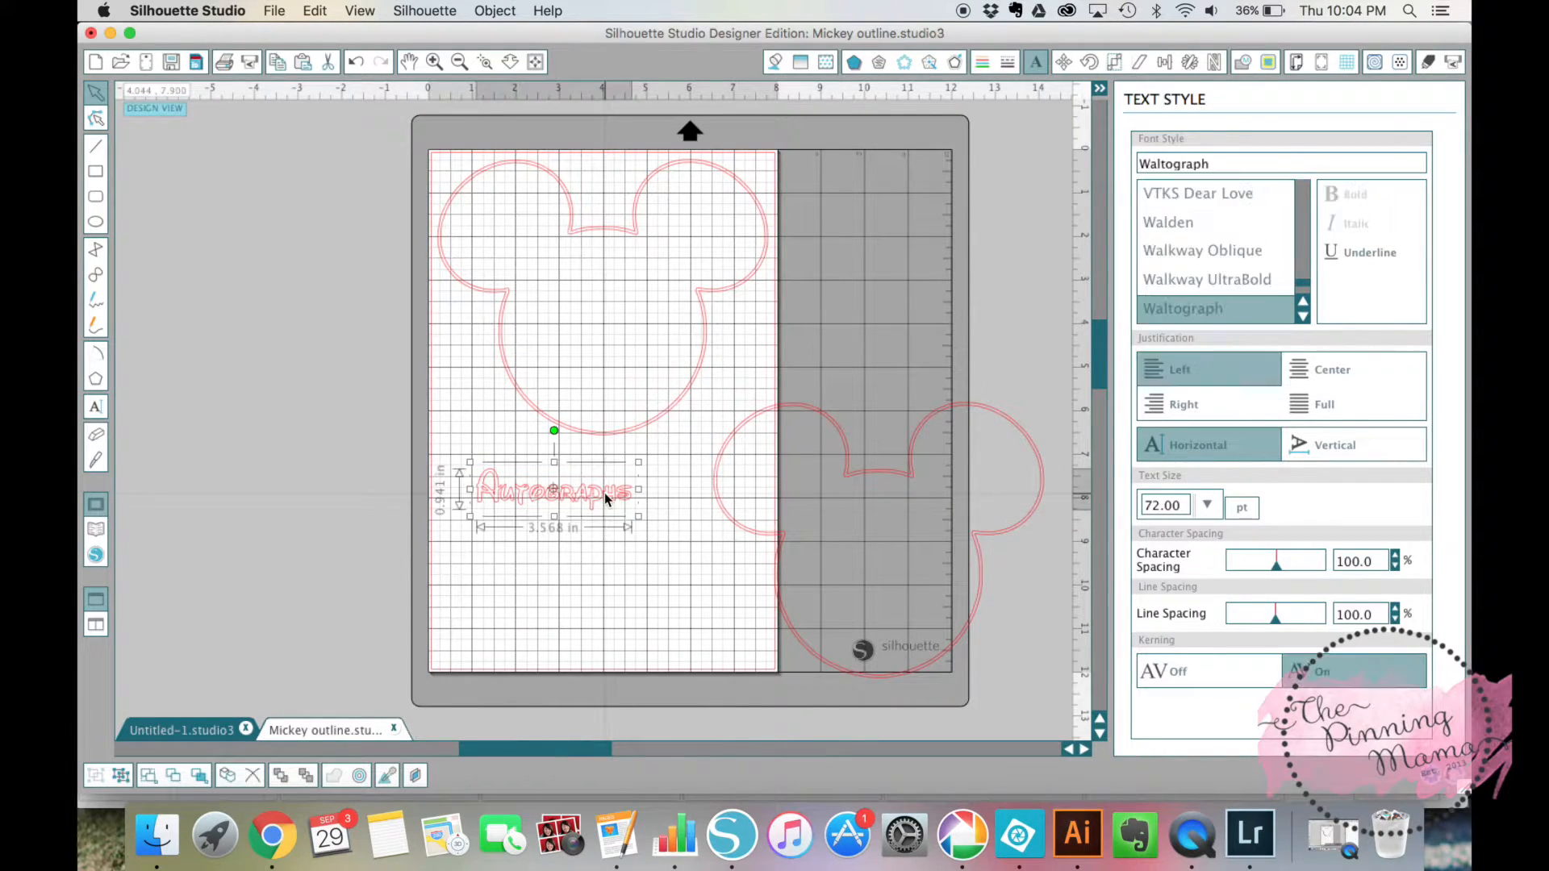
pyautogui.doubleClick(585, 494)
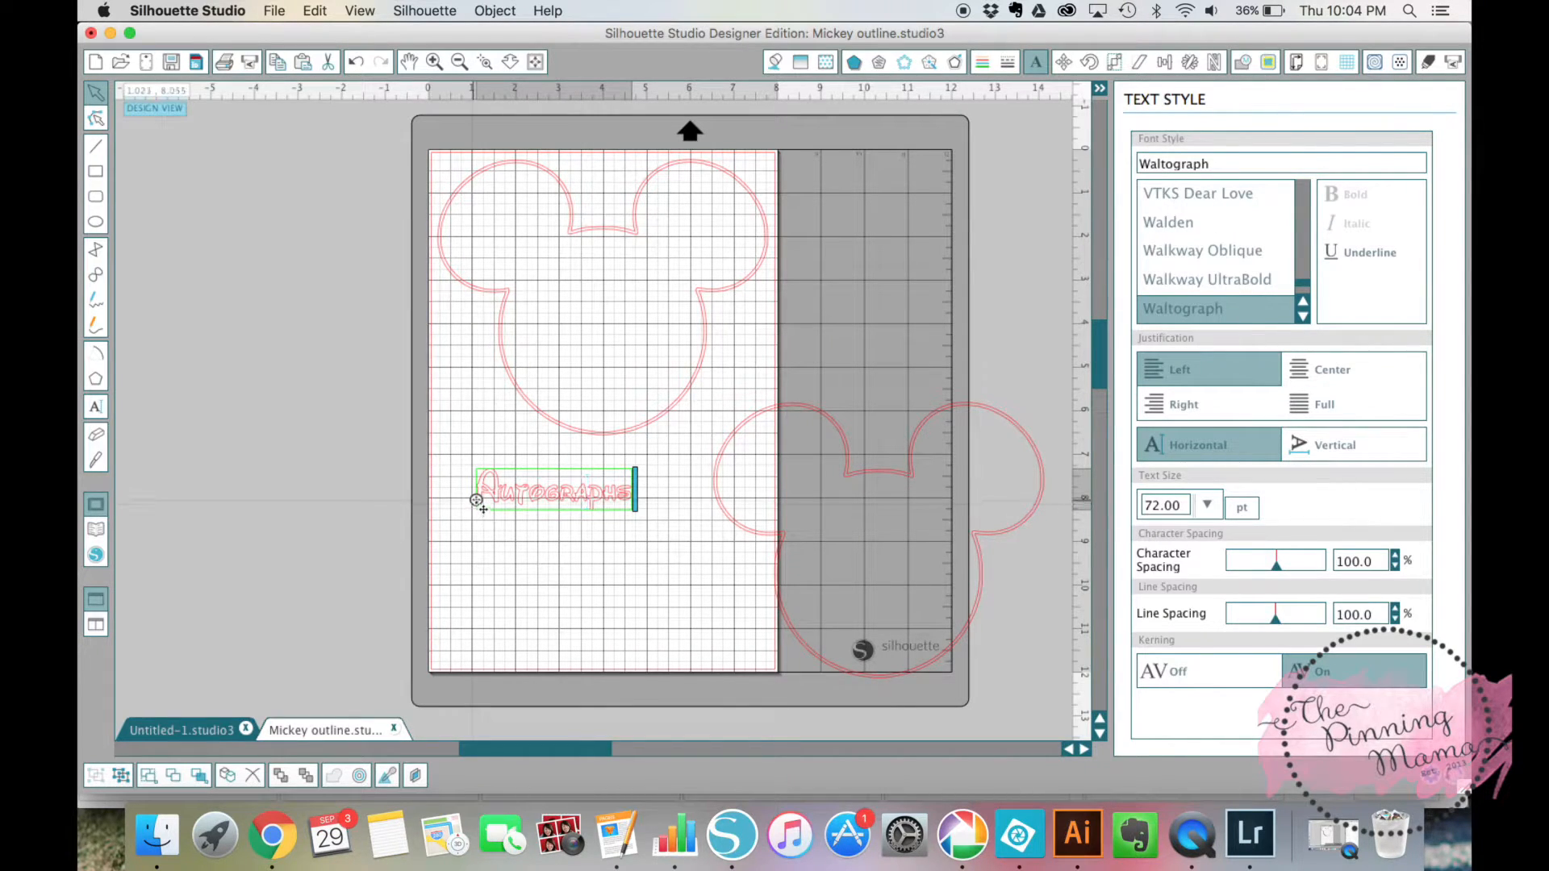
pyautogui.click(476, 500)
pyautogui.moveTo(476, 500); pyautogui.dragTo(613, 429)
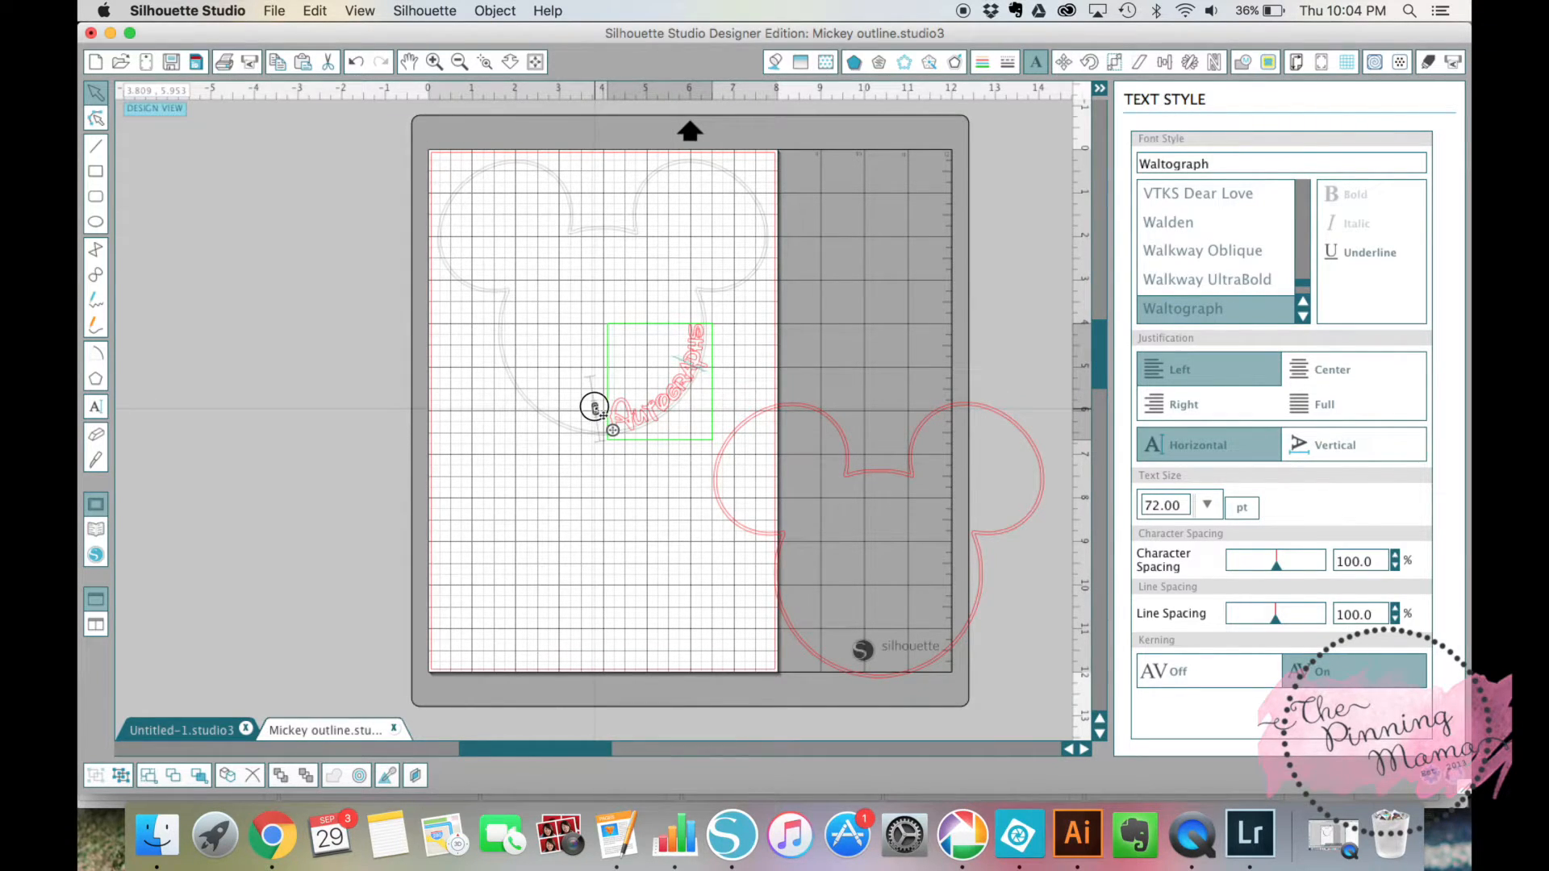
# Step: Shift the curved text slightly outward relative to the outline and set its character spacing to 112.5%
pyautogui.moveTo(594, 408); pyautogui.dragTo(597, 420)
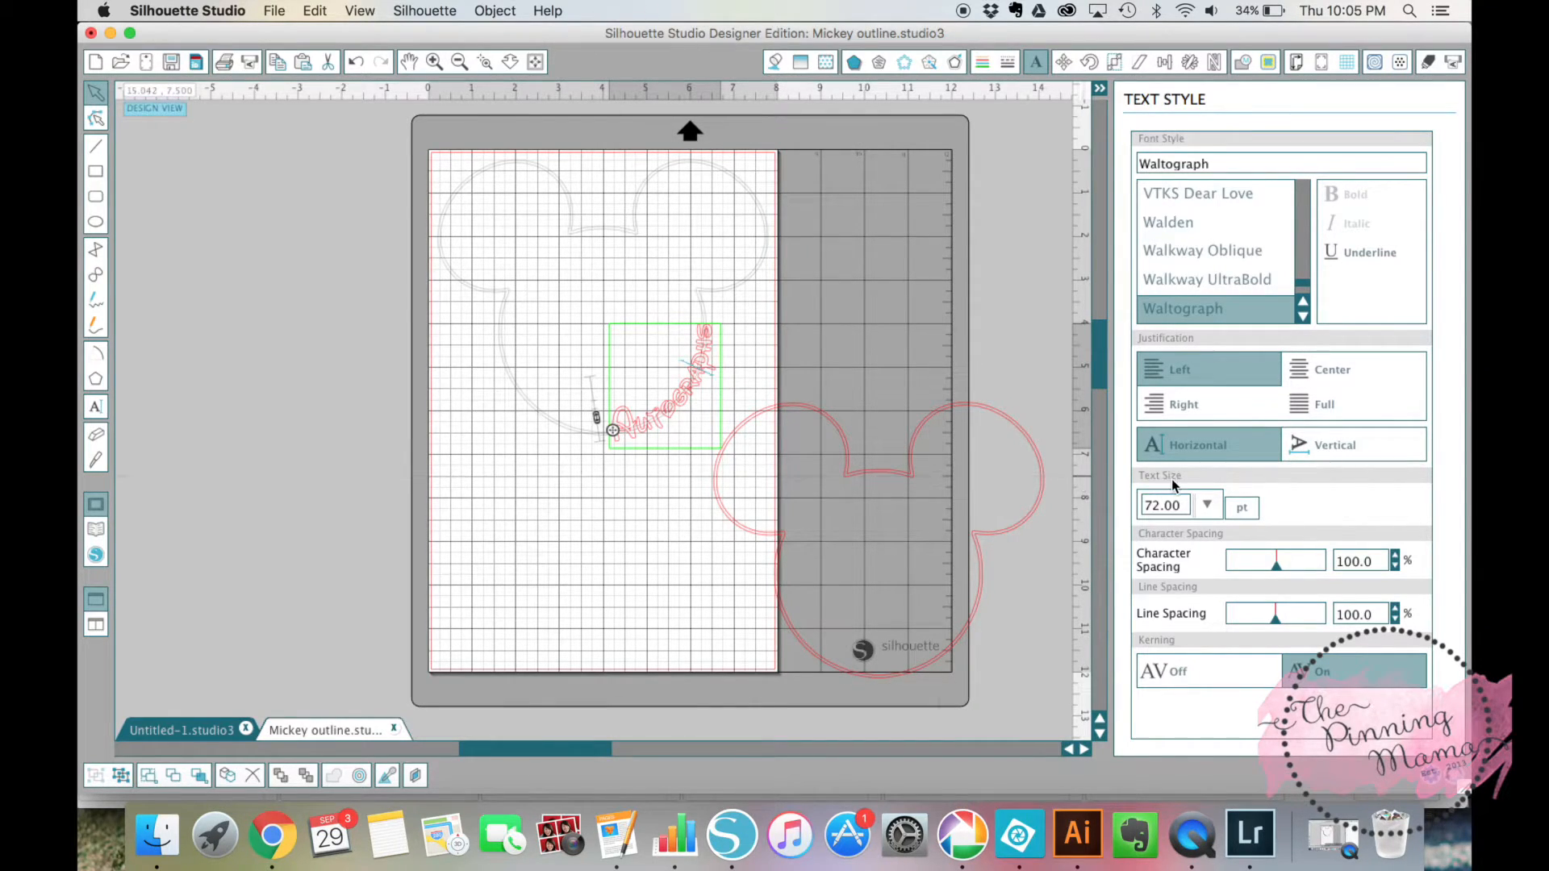
pyautogui.moveTo(1276, 568); pyautogui.dragTo(1284, 567)
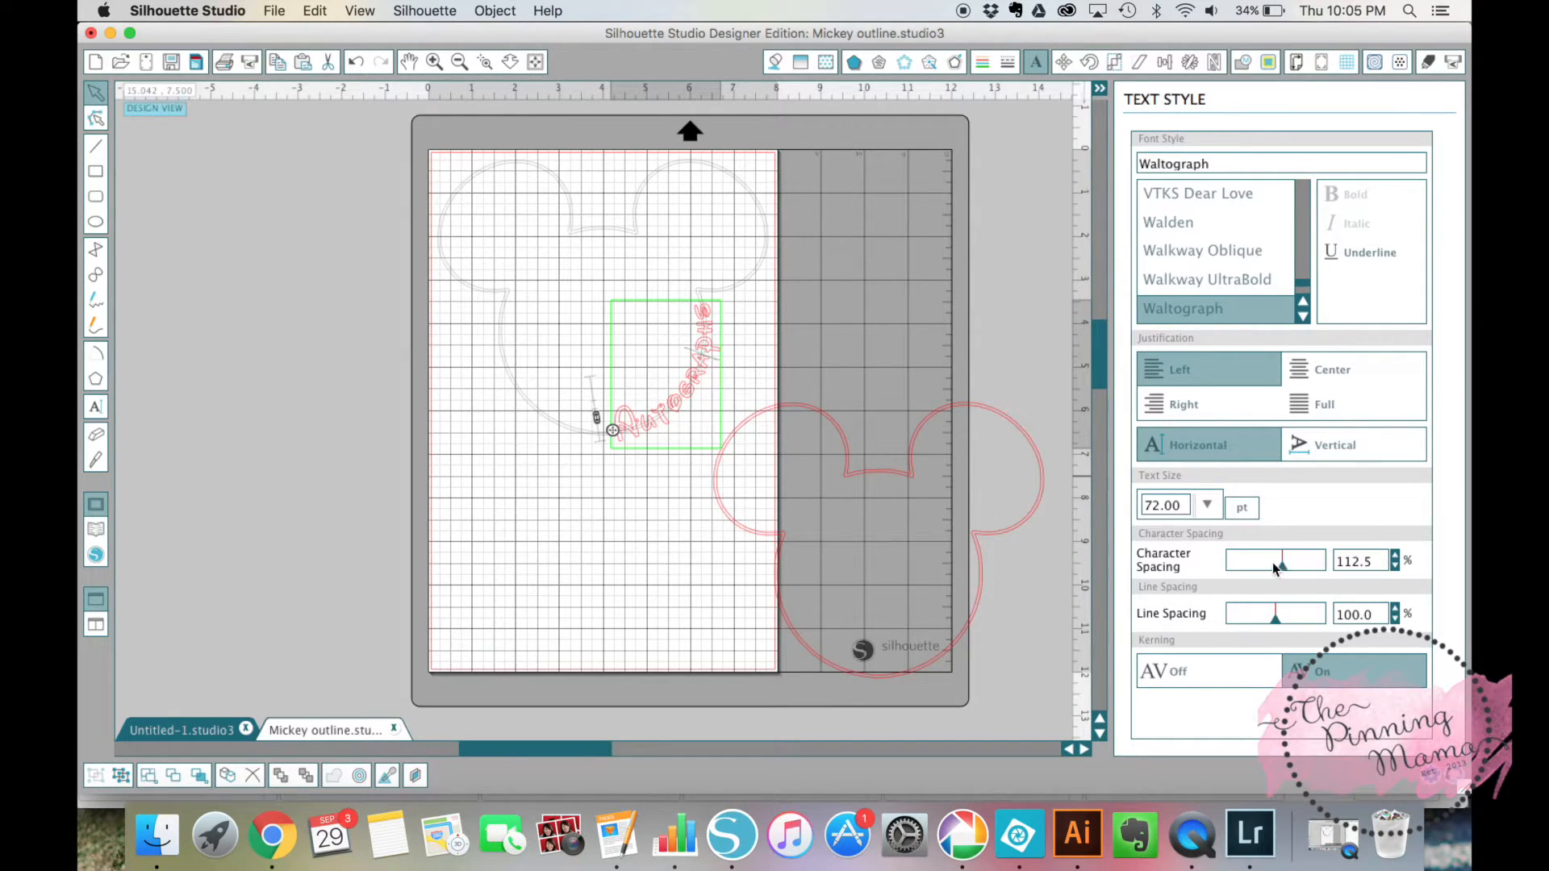
pyautogui.click(615, 458)
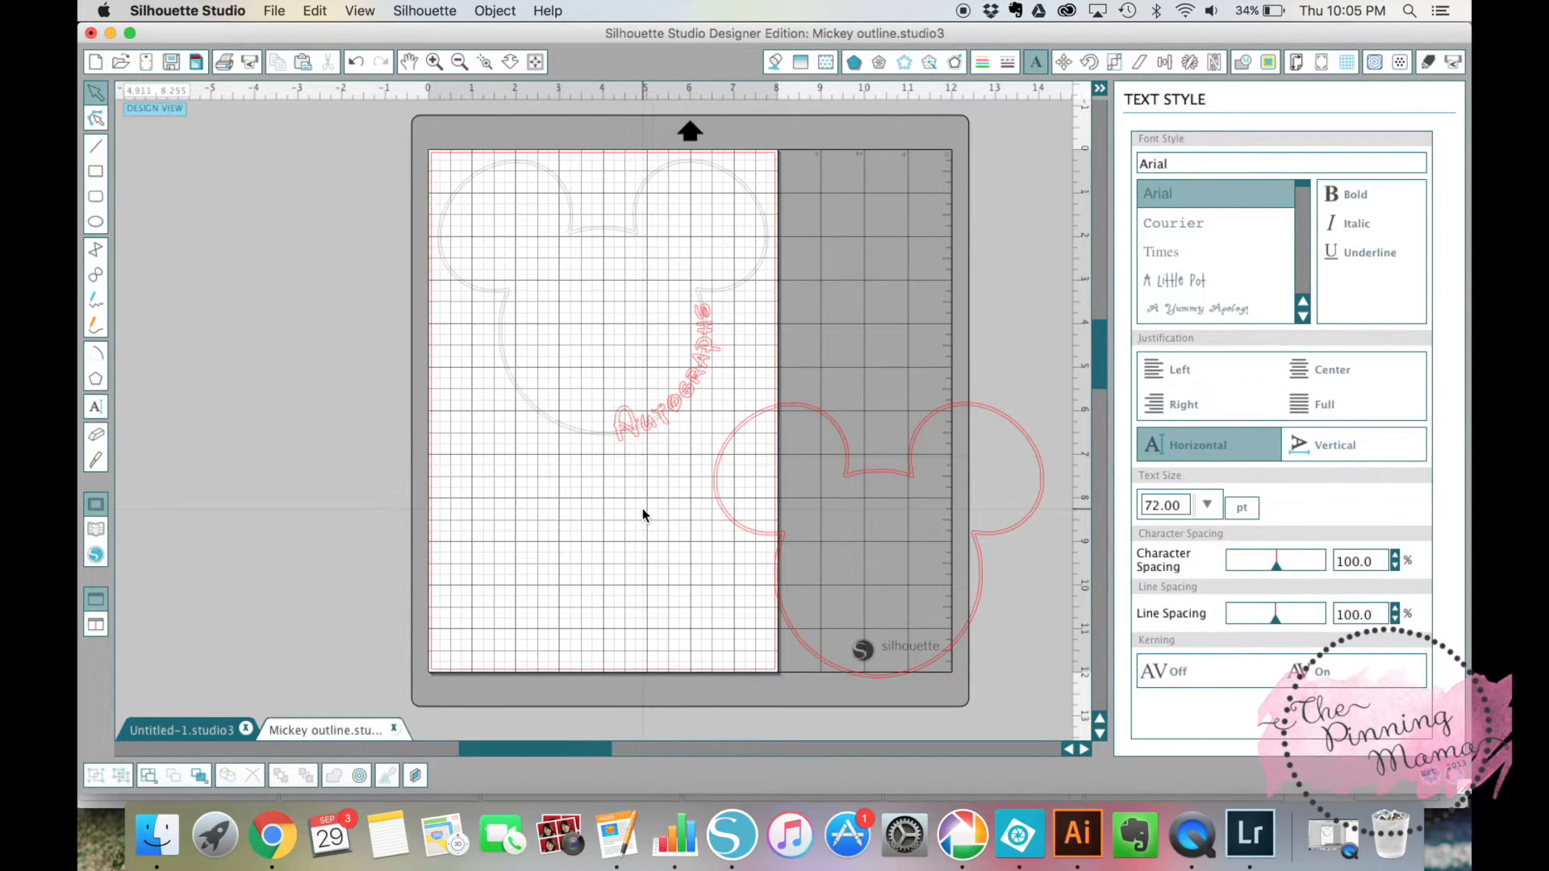
# Step: Convert the curved "Autographs" text to a path
pyautogui.rightClick(651, 429)
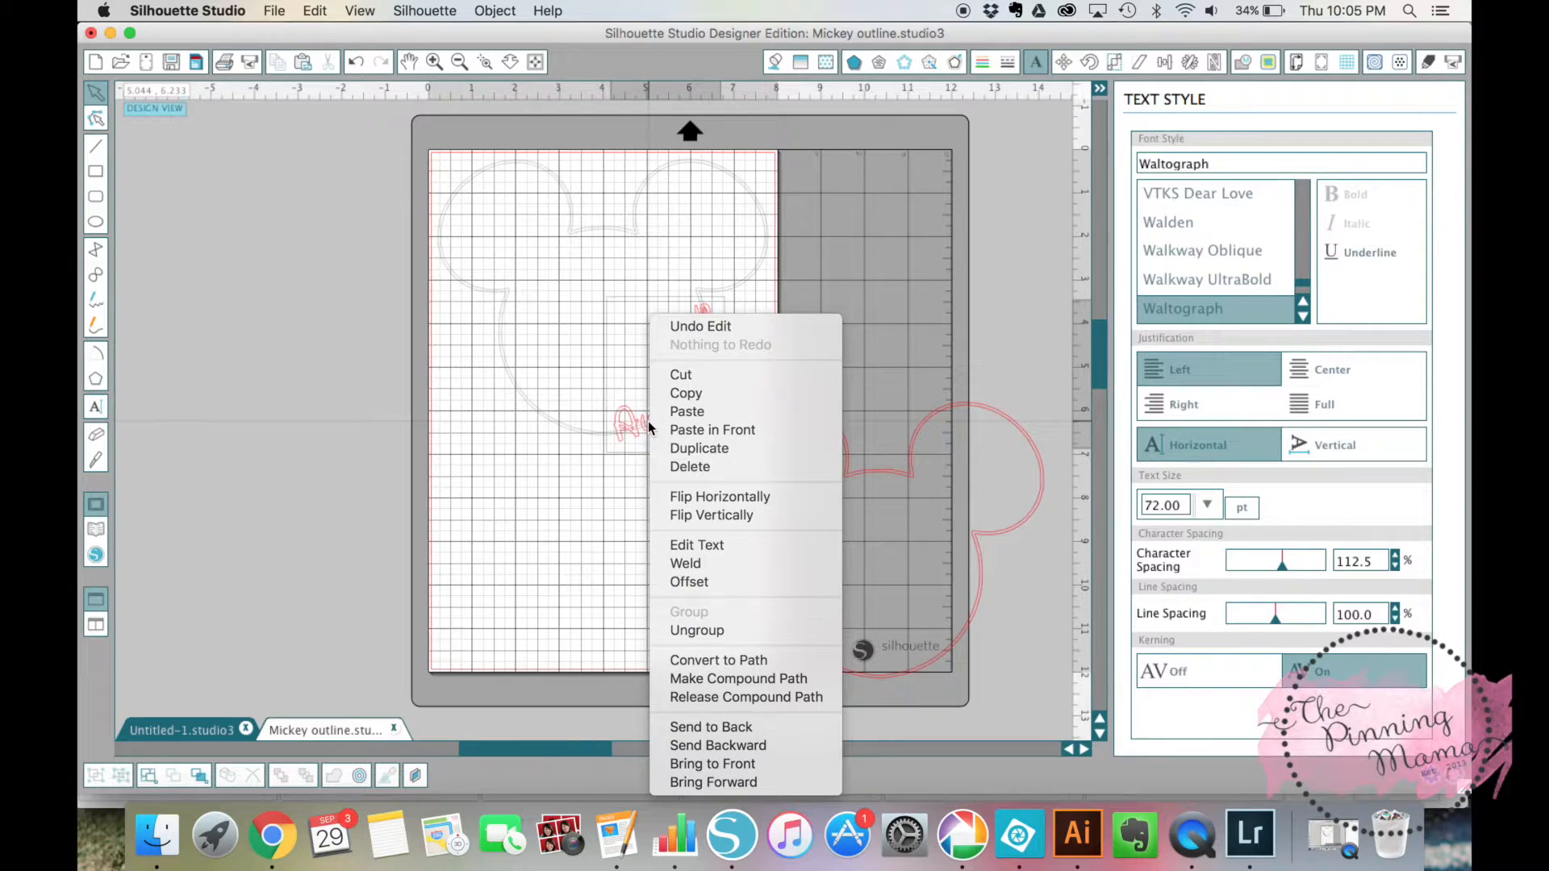
pyautogui.click(660, 432)
pyautogui.rightClick(637, 422)
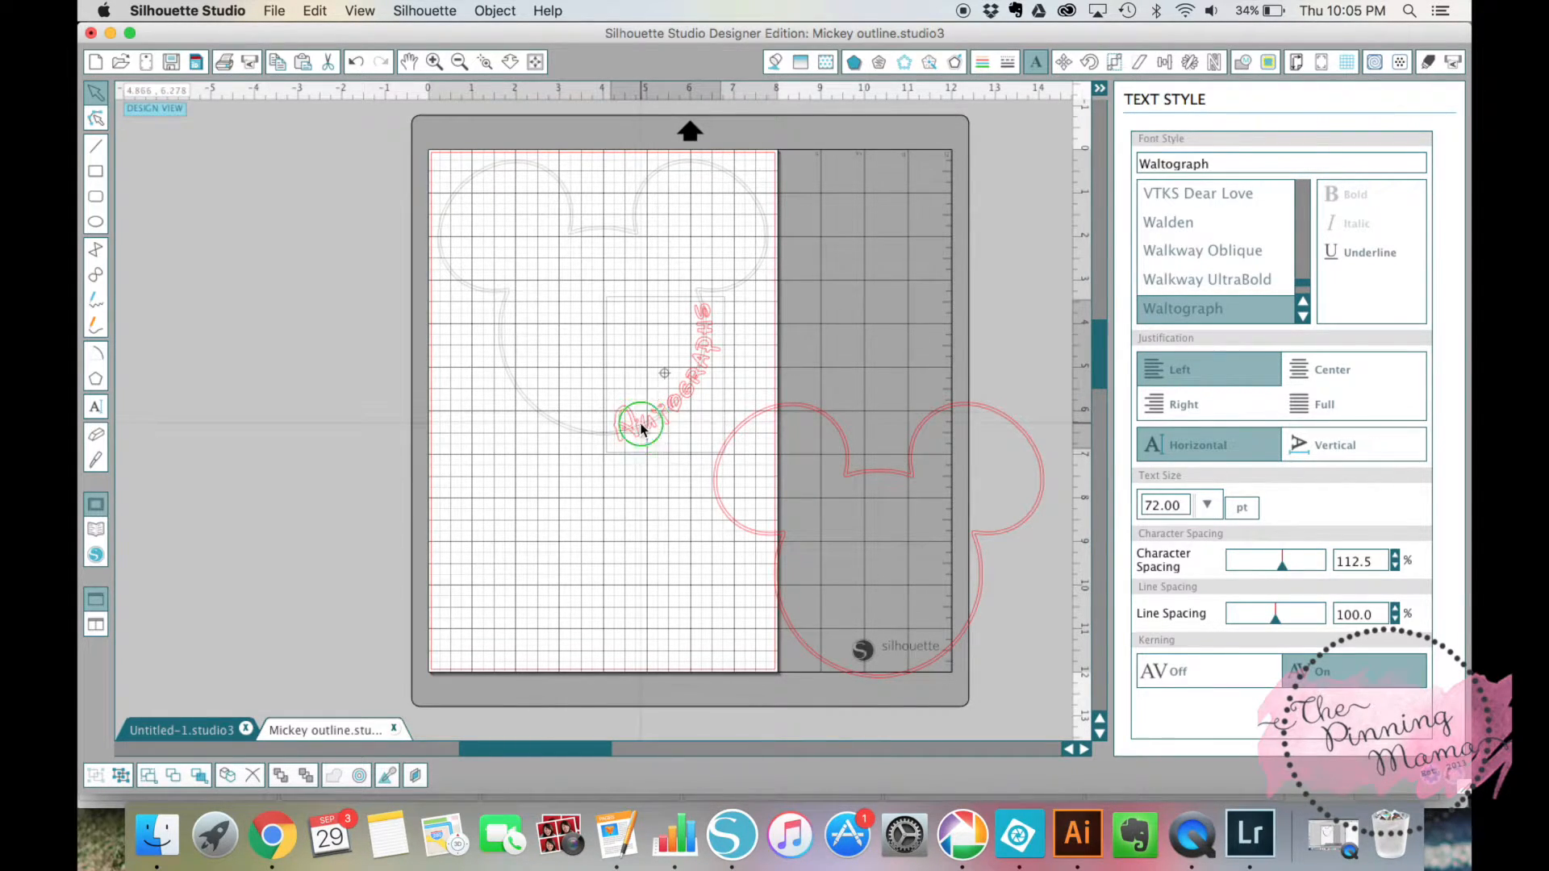
pyautogui.click(731, 660)
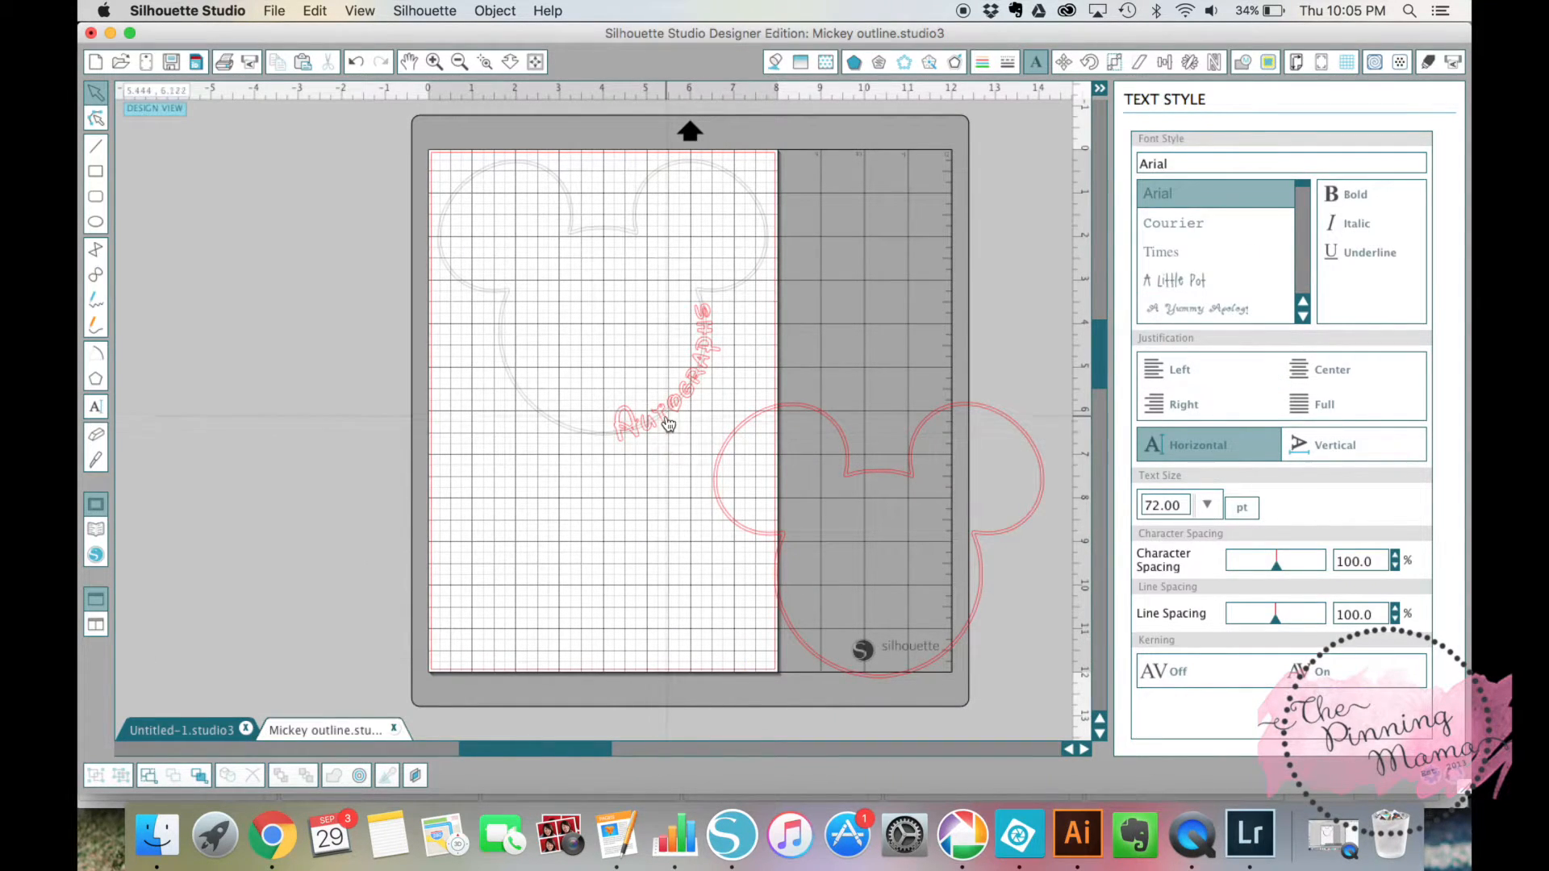
# Step: Delete the gray guide outline behind the lettering and move the spare red Mickey outline into its place on the page
pyautogui.moveTo(669, 413)
pyautogui.mouseDown()
pyautogui.moveTo(676, 459)
pyautogui.moveTo(668, 405)
pyautogui.mouseUp()
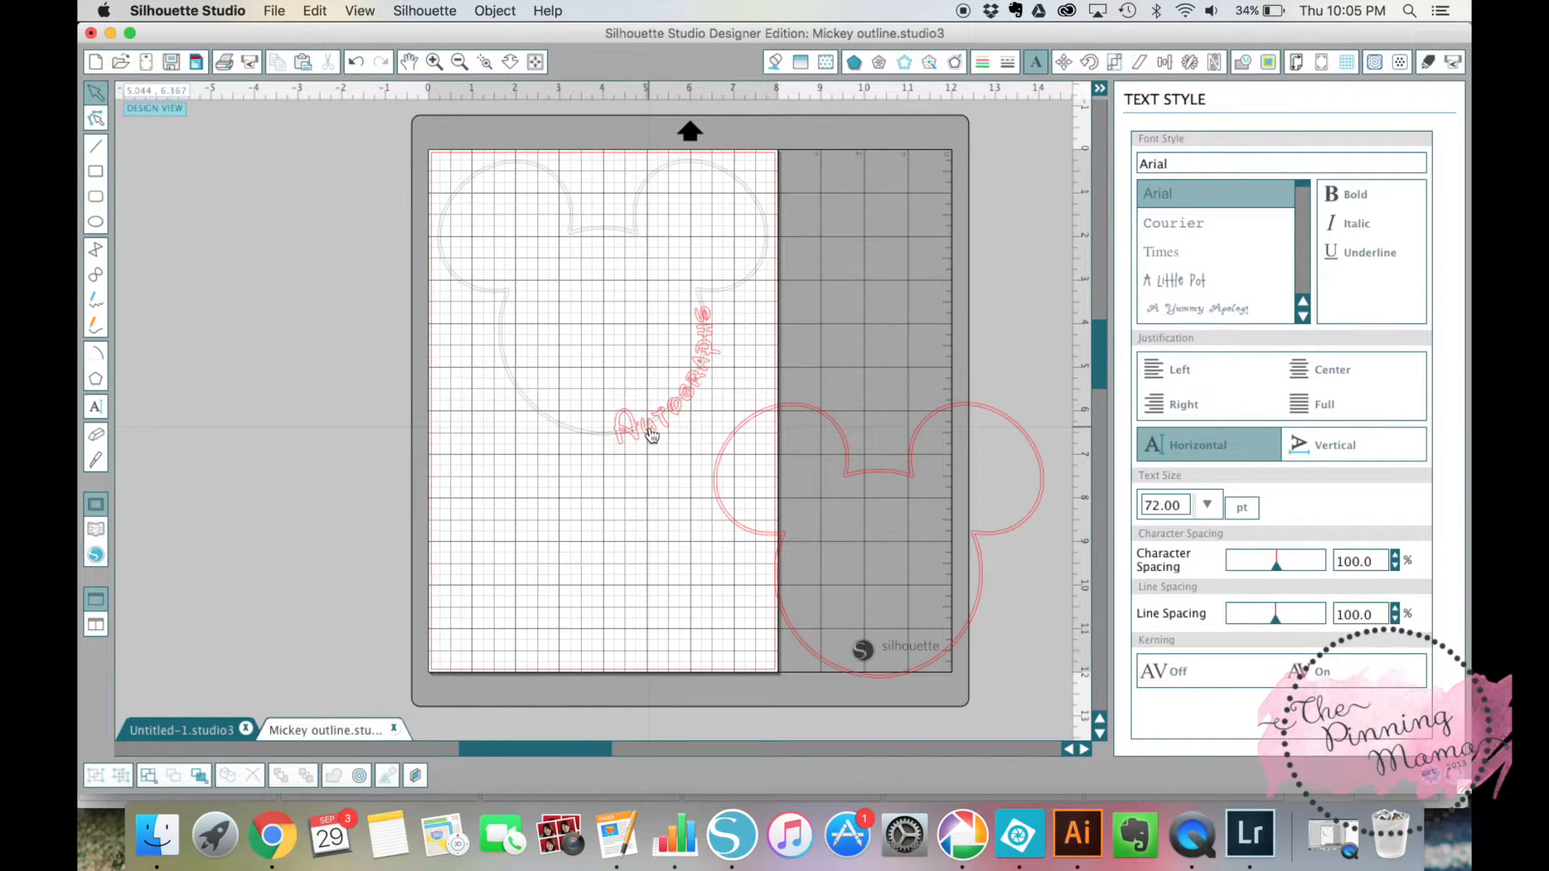
pyautogui.click(595, 434)
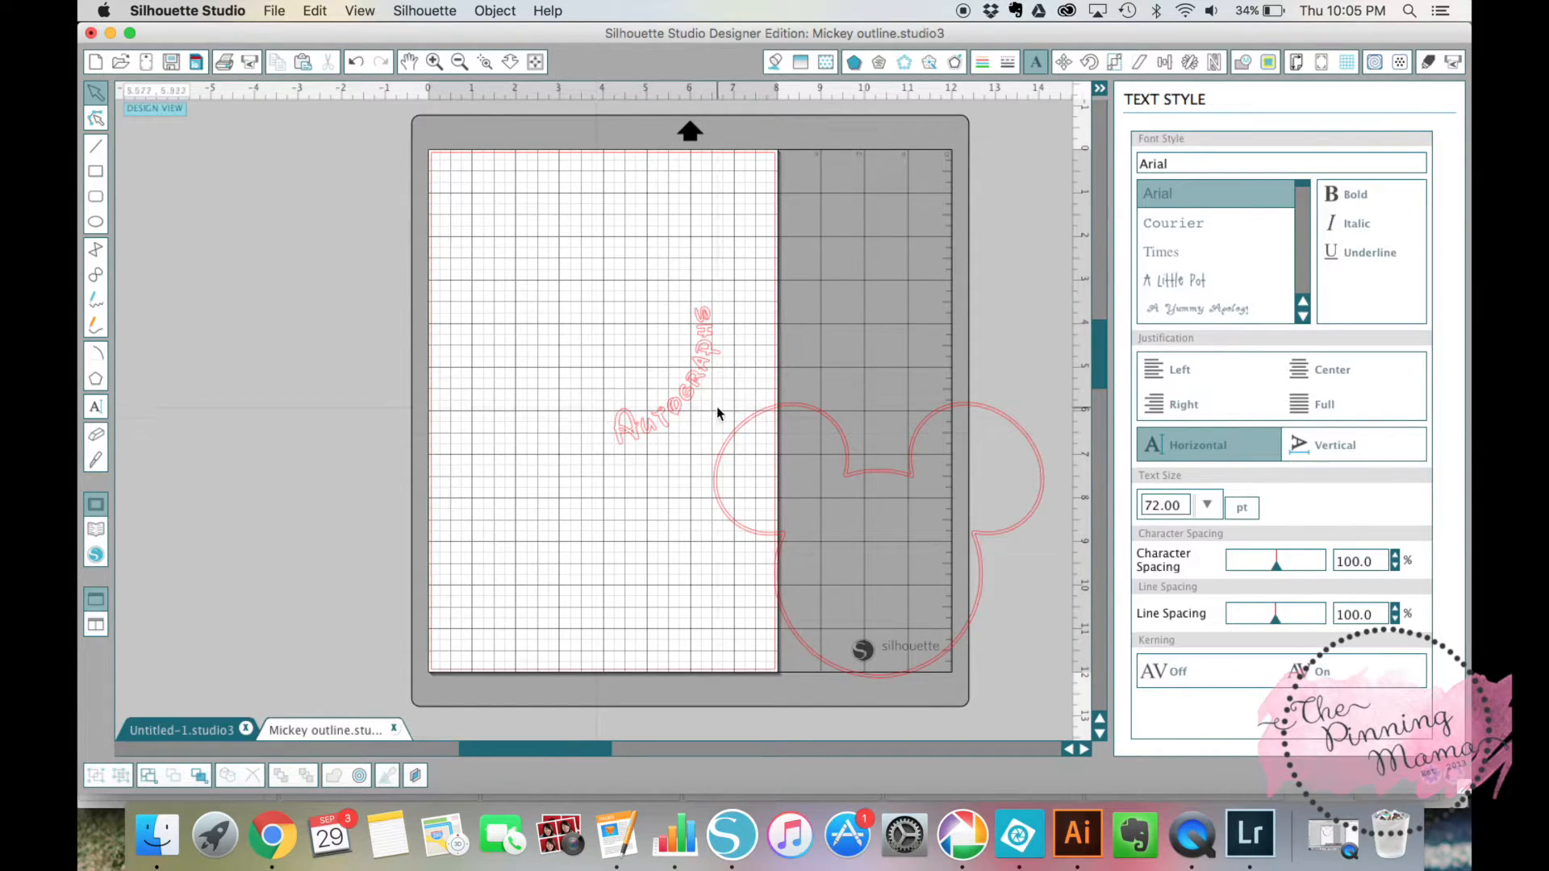
pyautogui.moveTo(776, 413); pyautogui.dragTo(505, 165)
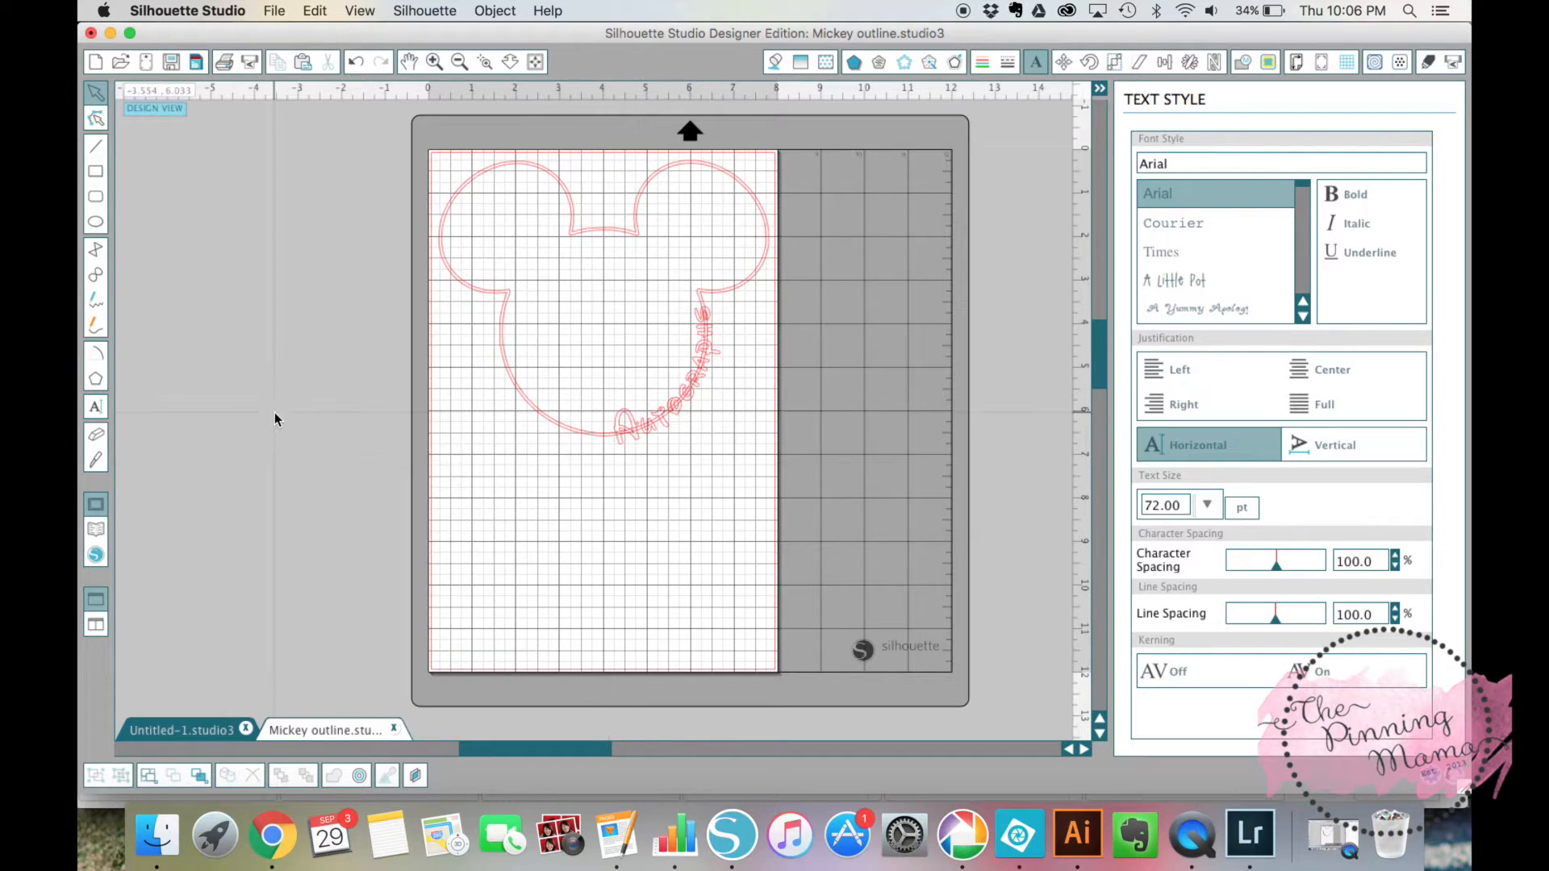
# Step: Slice the Mickey outline with the straight knife at both ends of the lettering, beside the "A" and above the final "s"
pyautogui.click(96, 460)
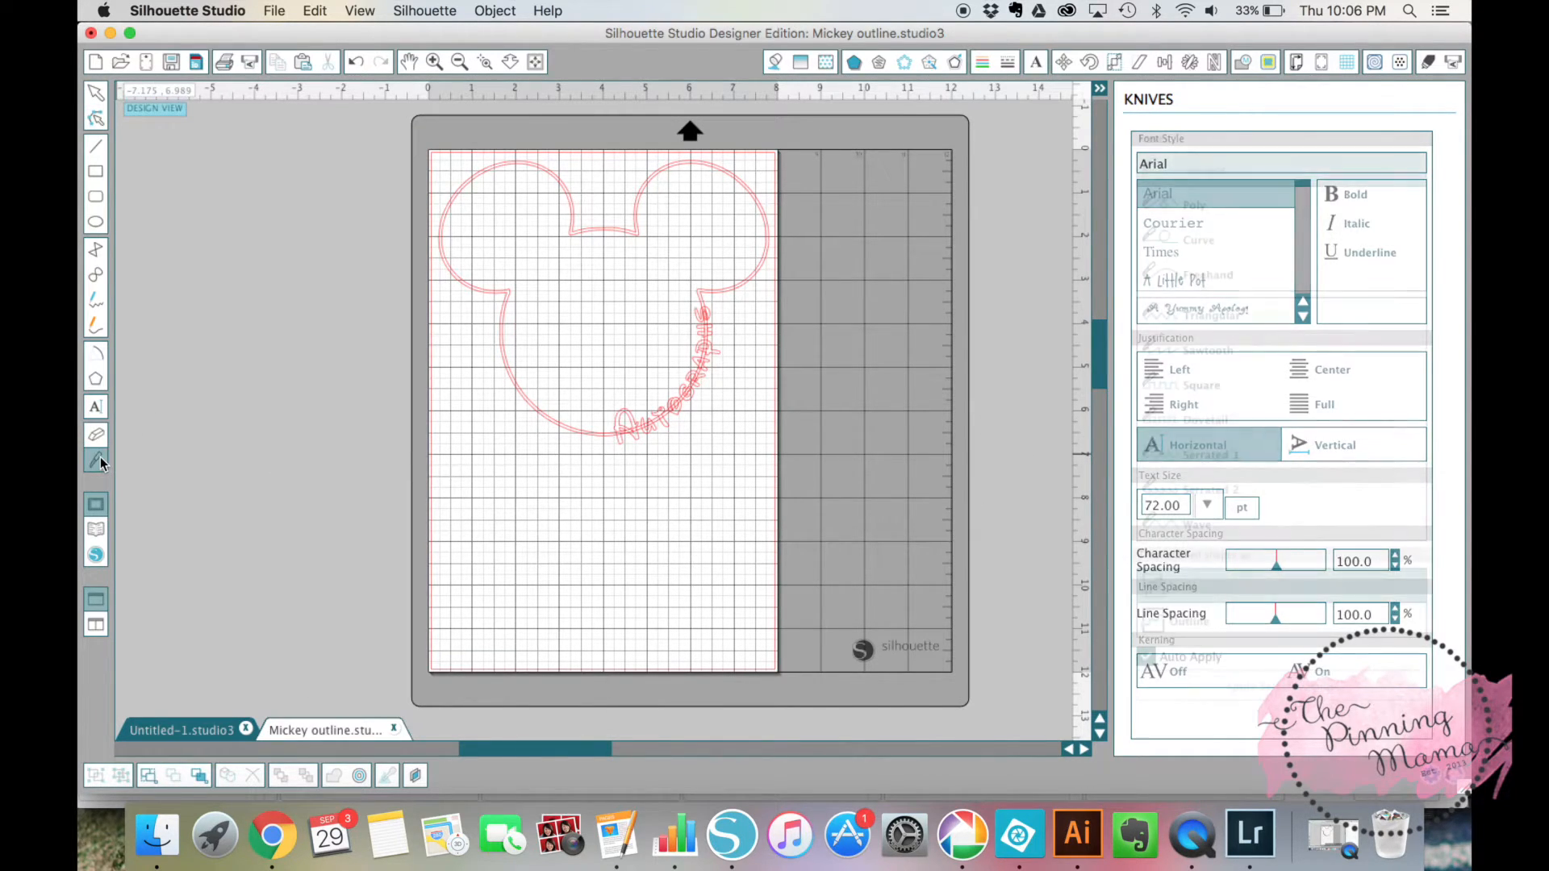
pyautogui.click(433, 63)
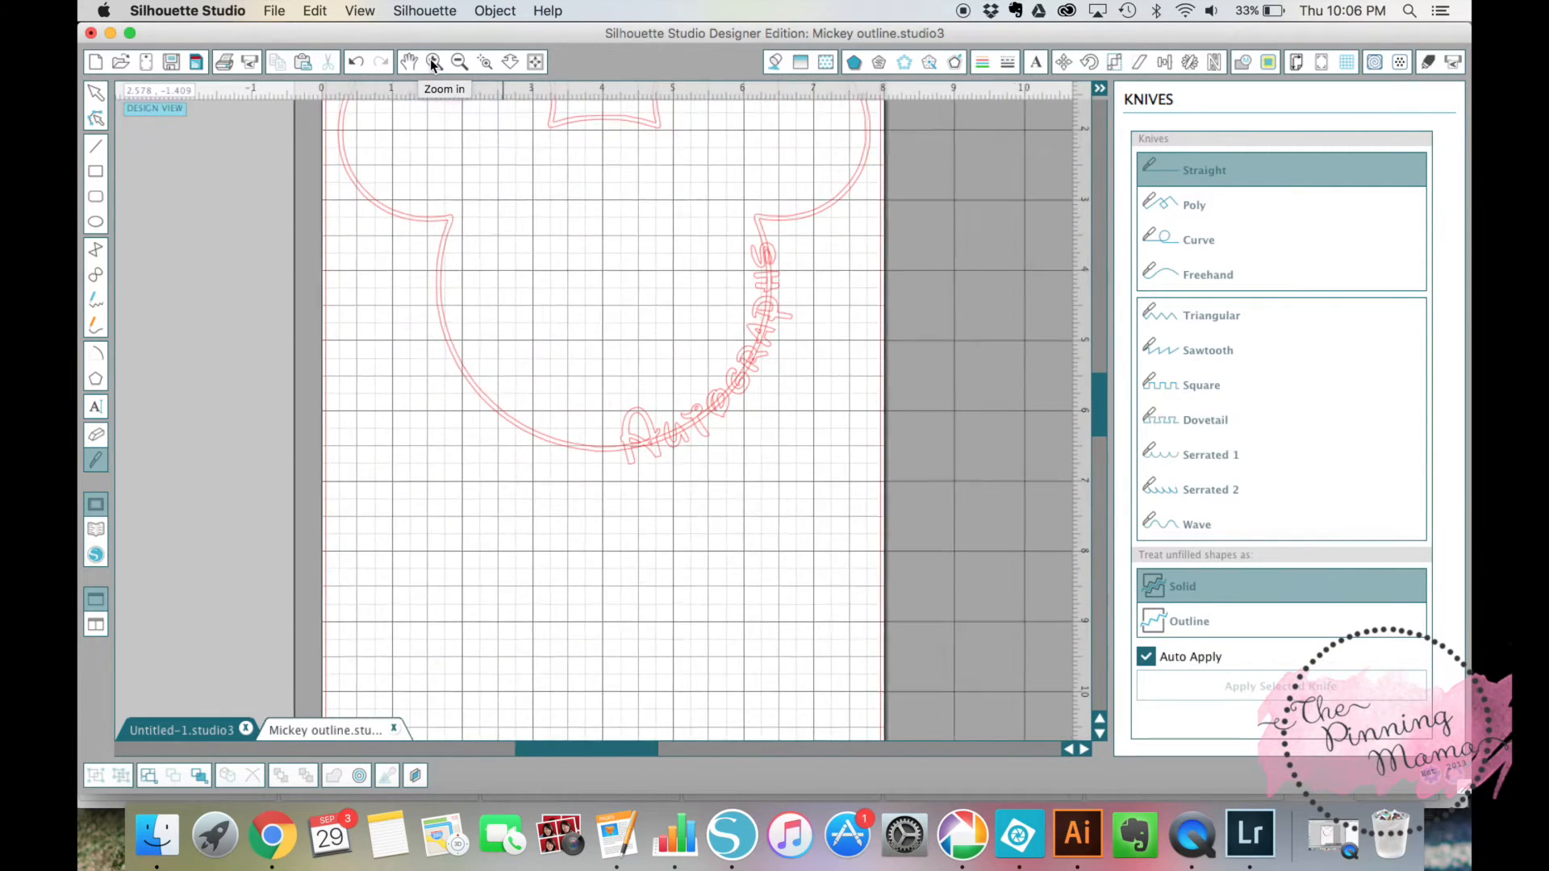
pyautogui.click(432, 63)
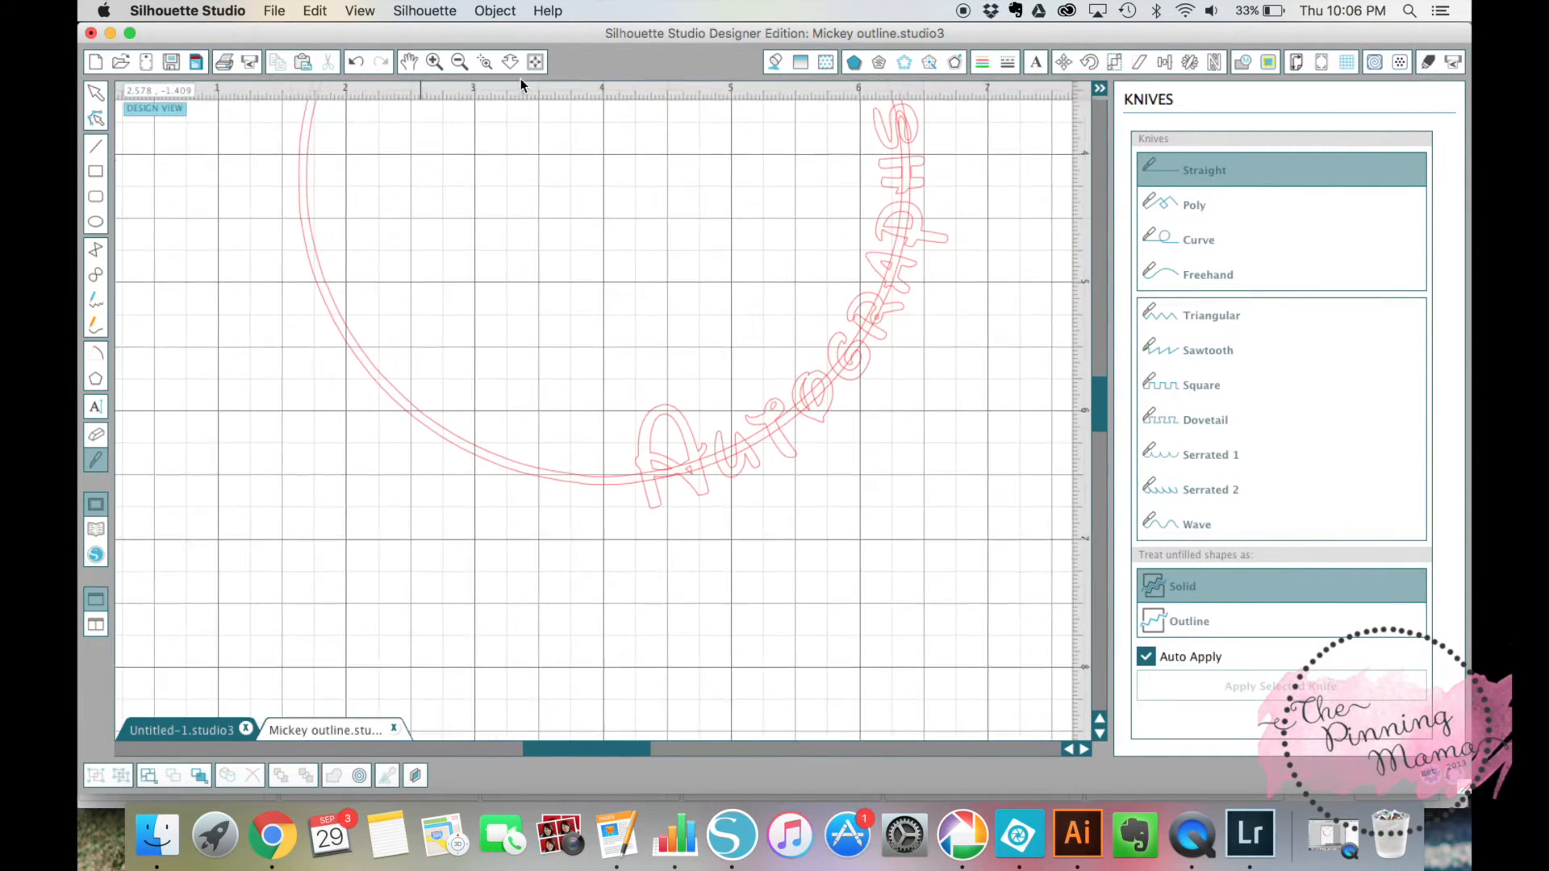
pyautogui.scroll(4, 670, 243)
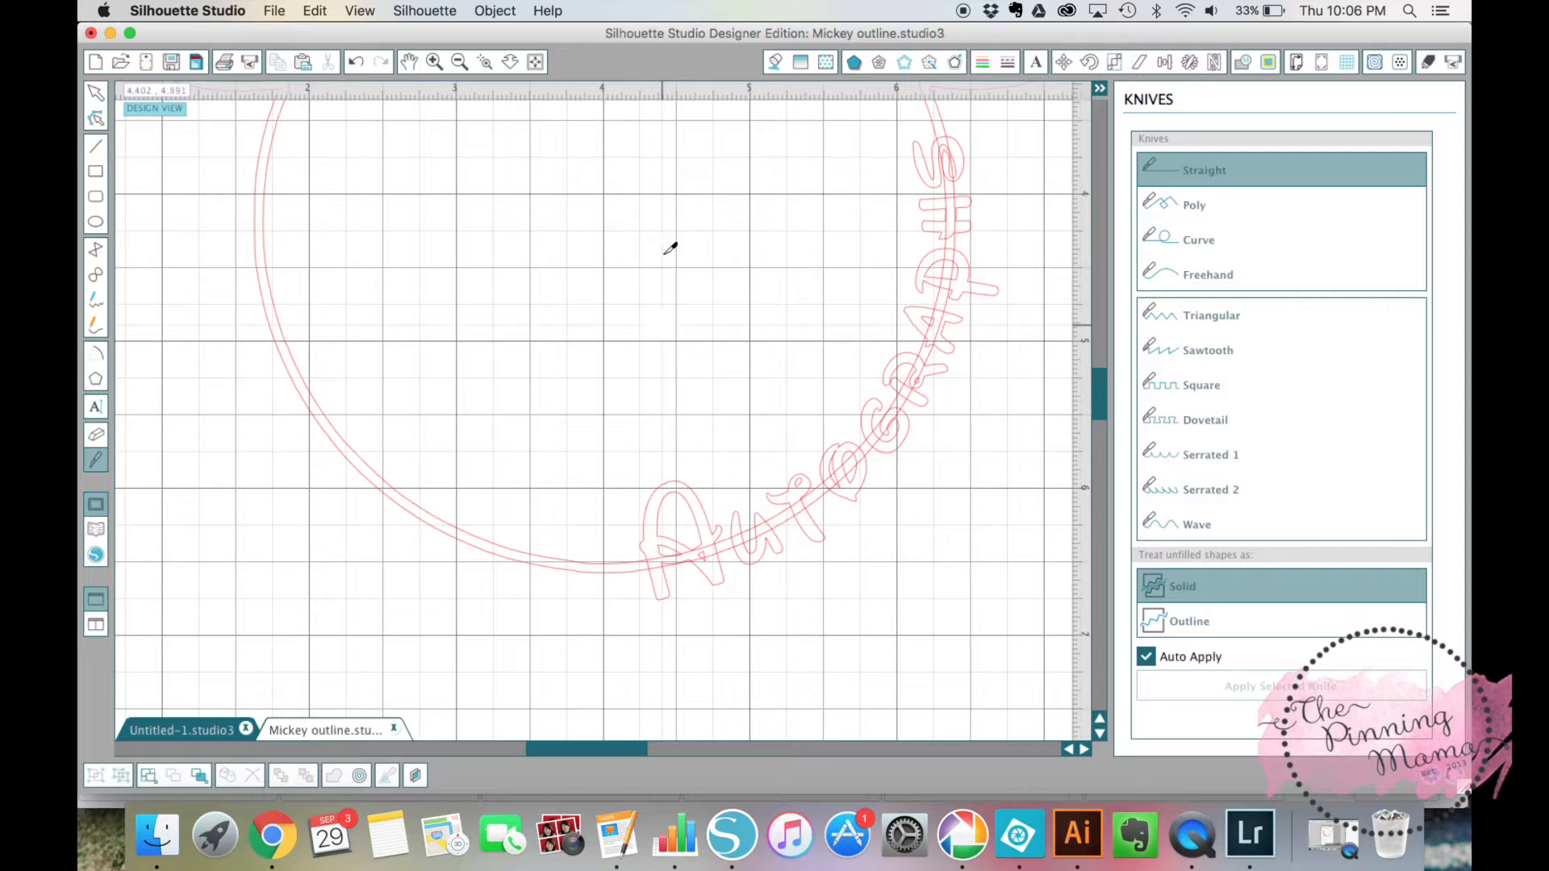
pyautogui.moveTo(639, 557); pyautogui.dragTo(643, 579)
pyautogui.moveTo(925, 138); pyautogui.dragTo(941, 133)
pyautogui.click(96, 91)
pyautogui.click(815, 502)
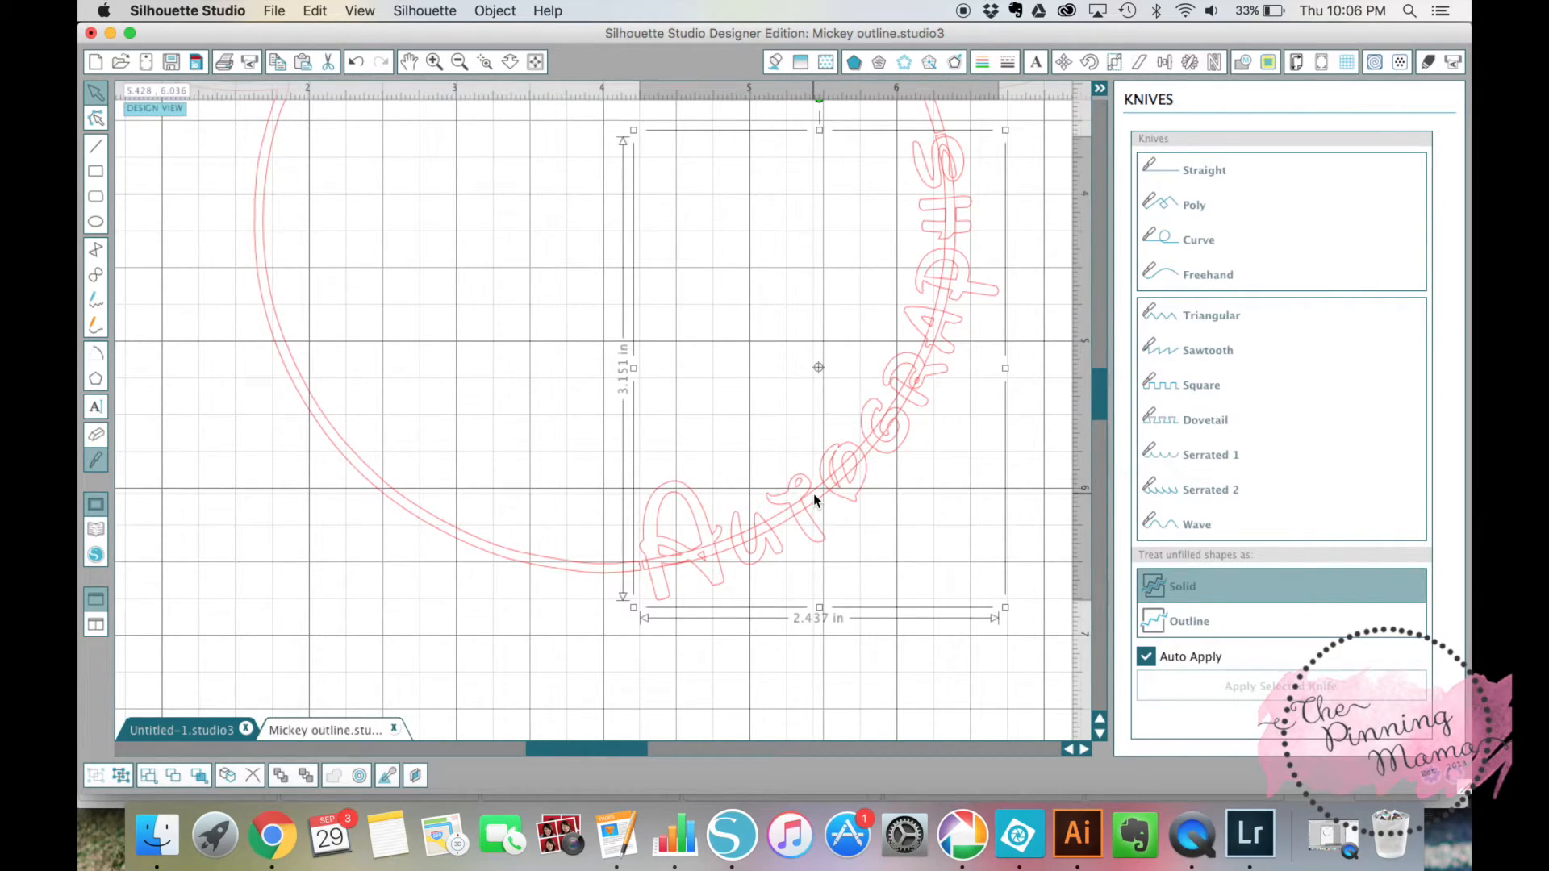
pyautogui.press('Delete')
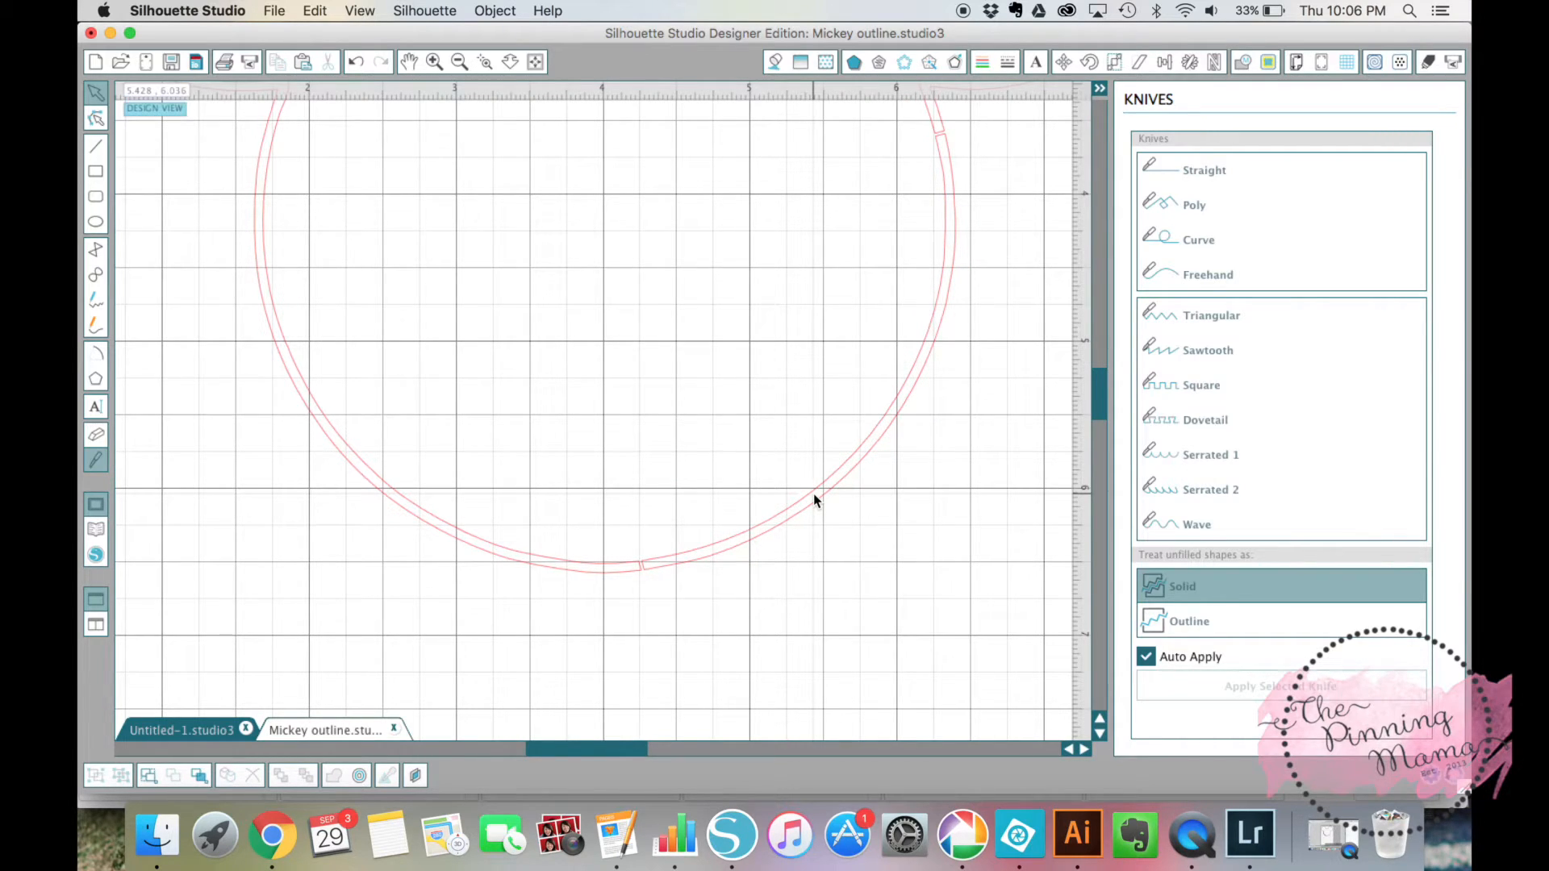
pyautogui.press('super+z')
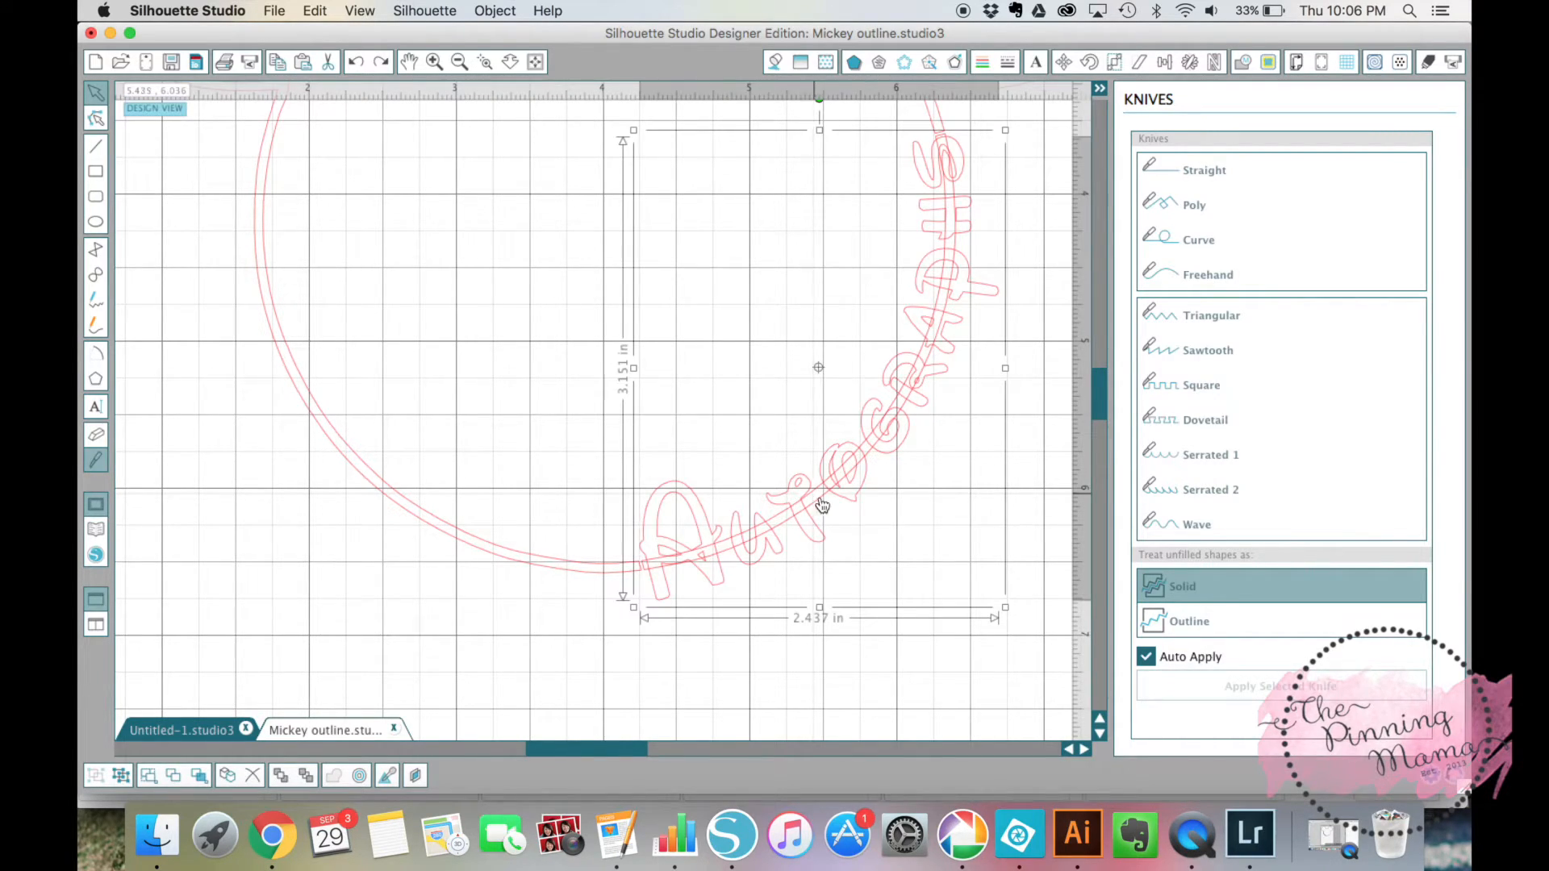
pyautogui.click(781, 724)
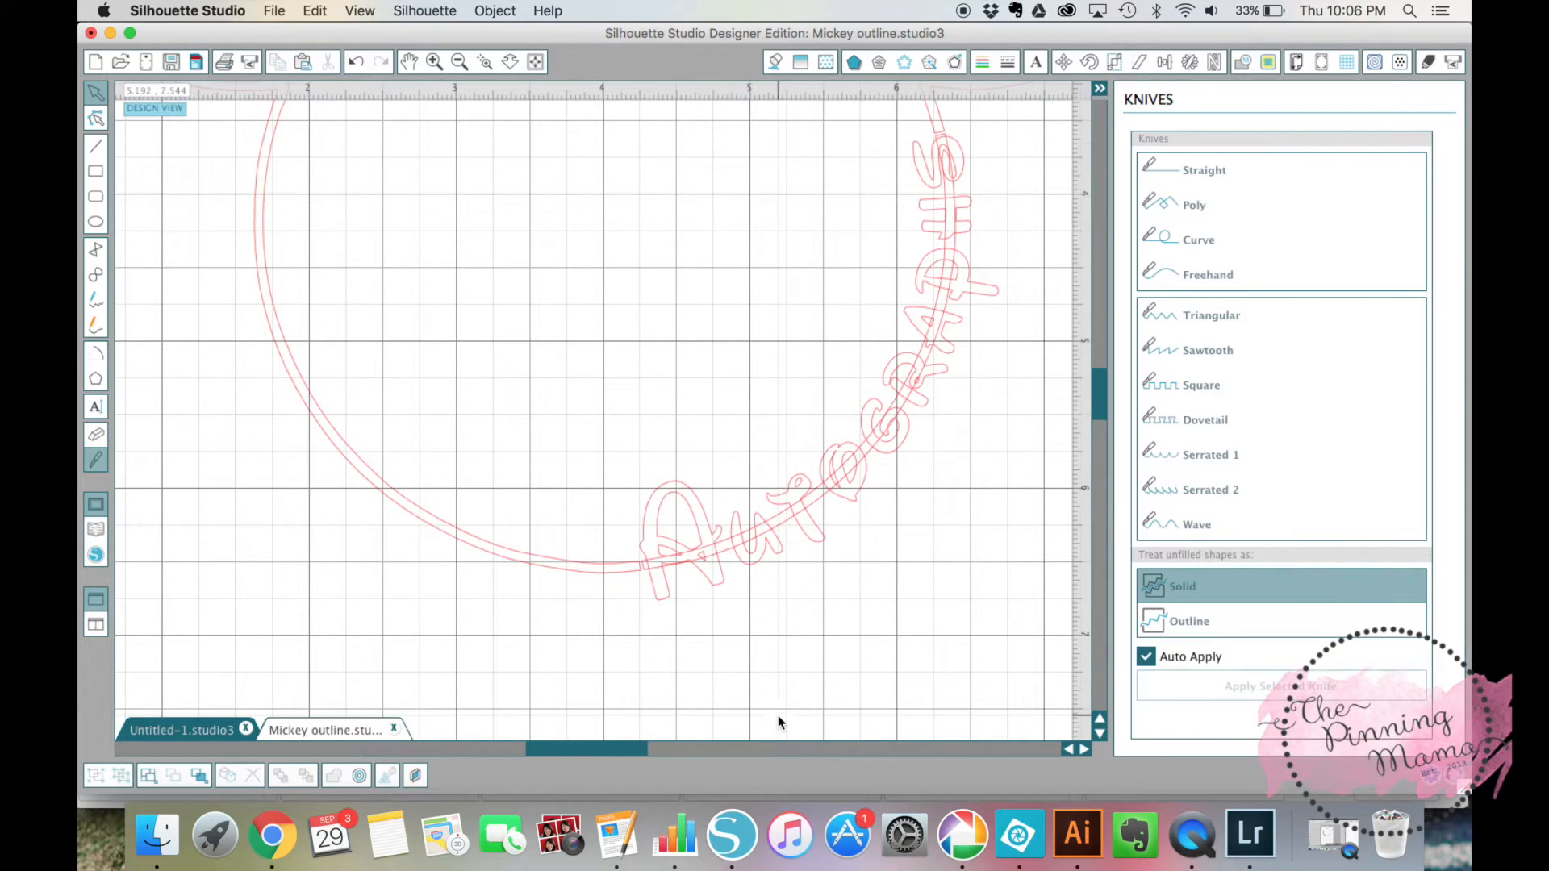
pyautogui.click(787, 530)
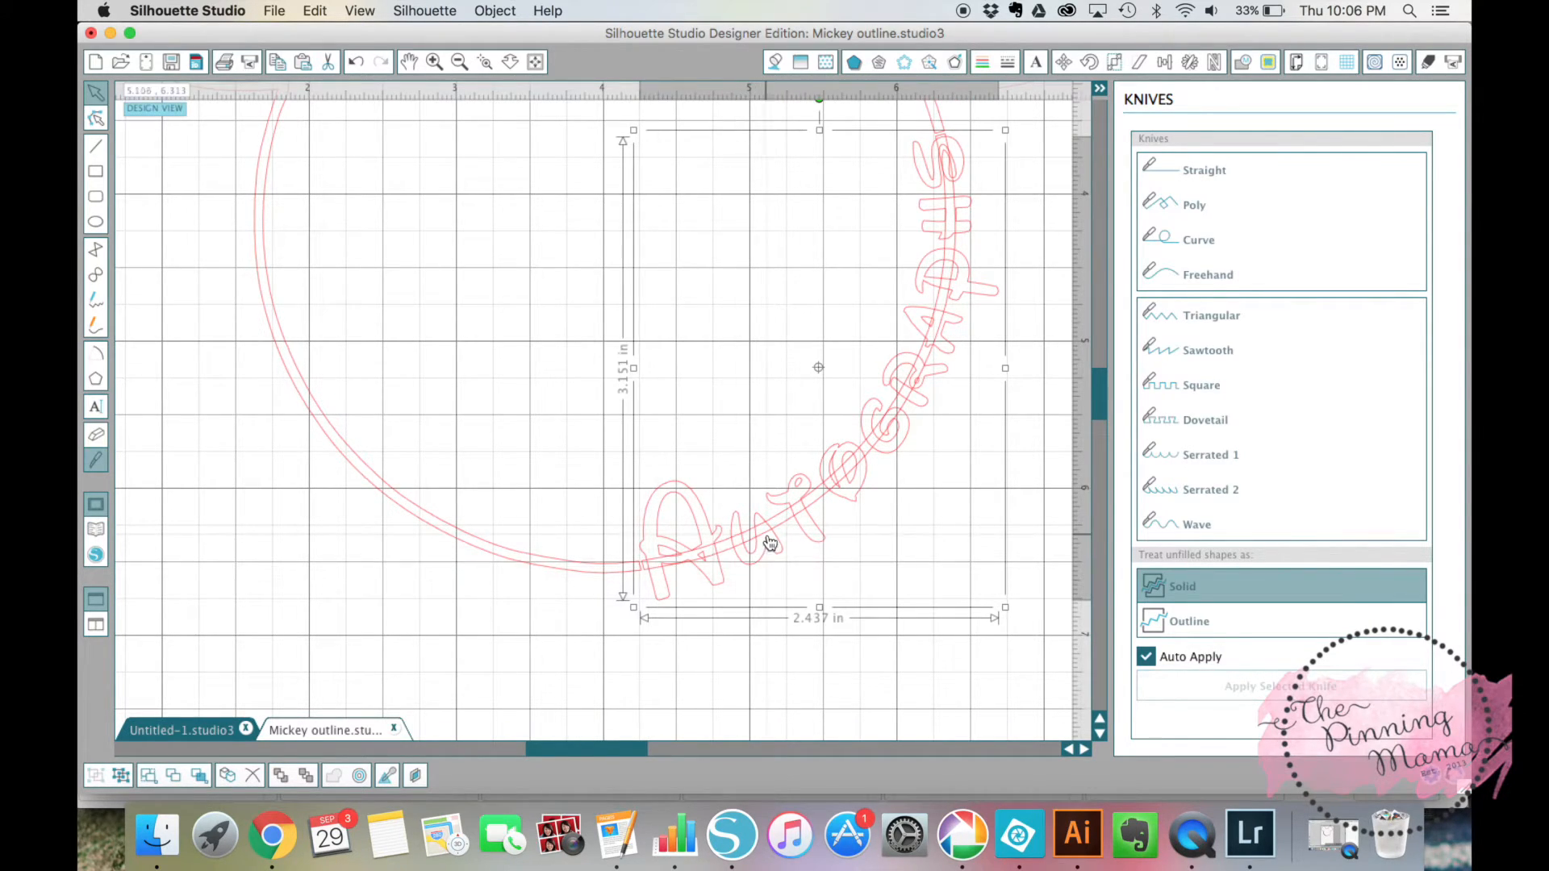
pyautogui.click(729, 675)
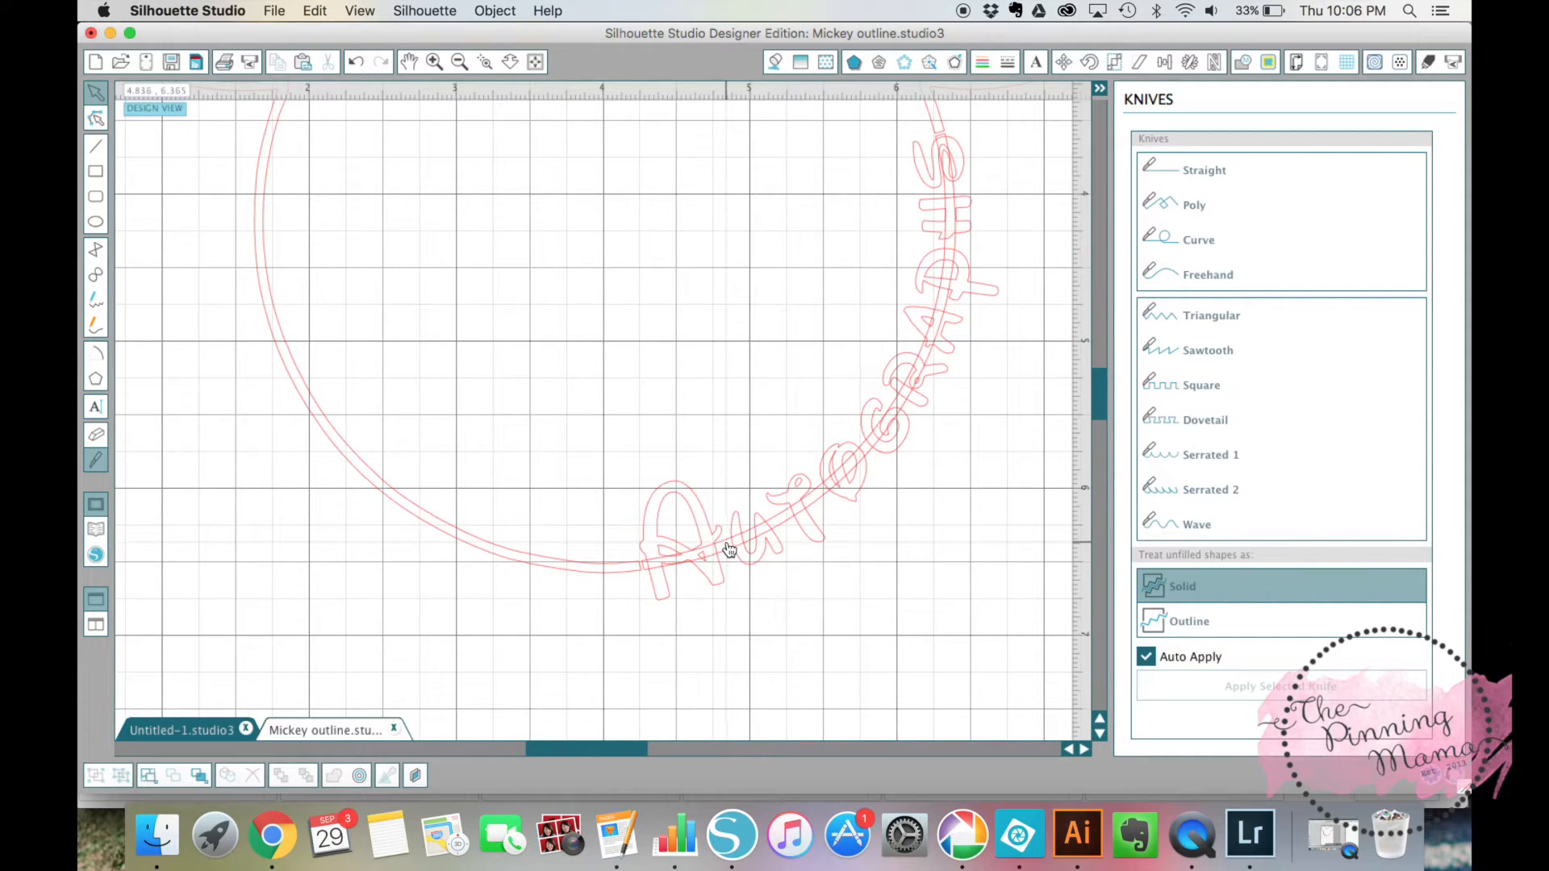
pyautogui.click(788, 525)
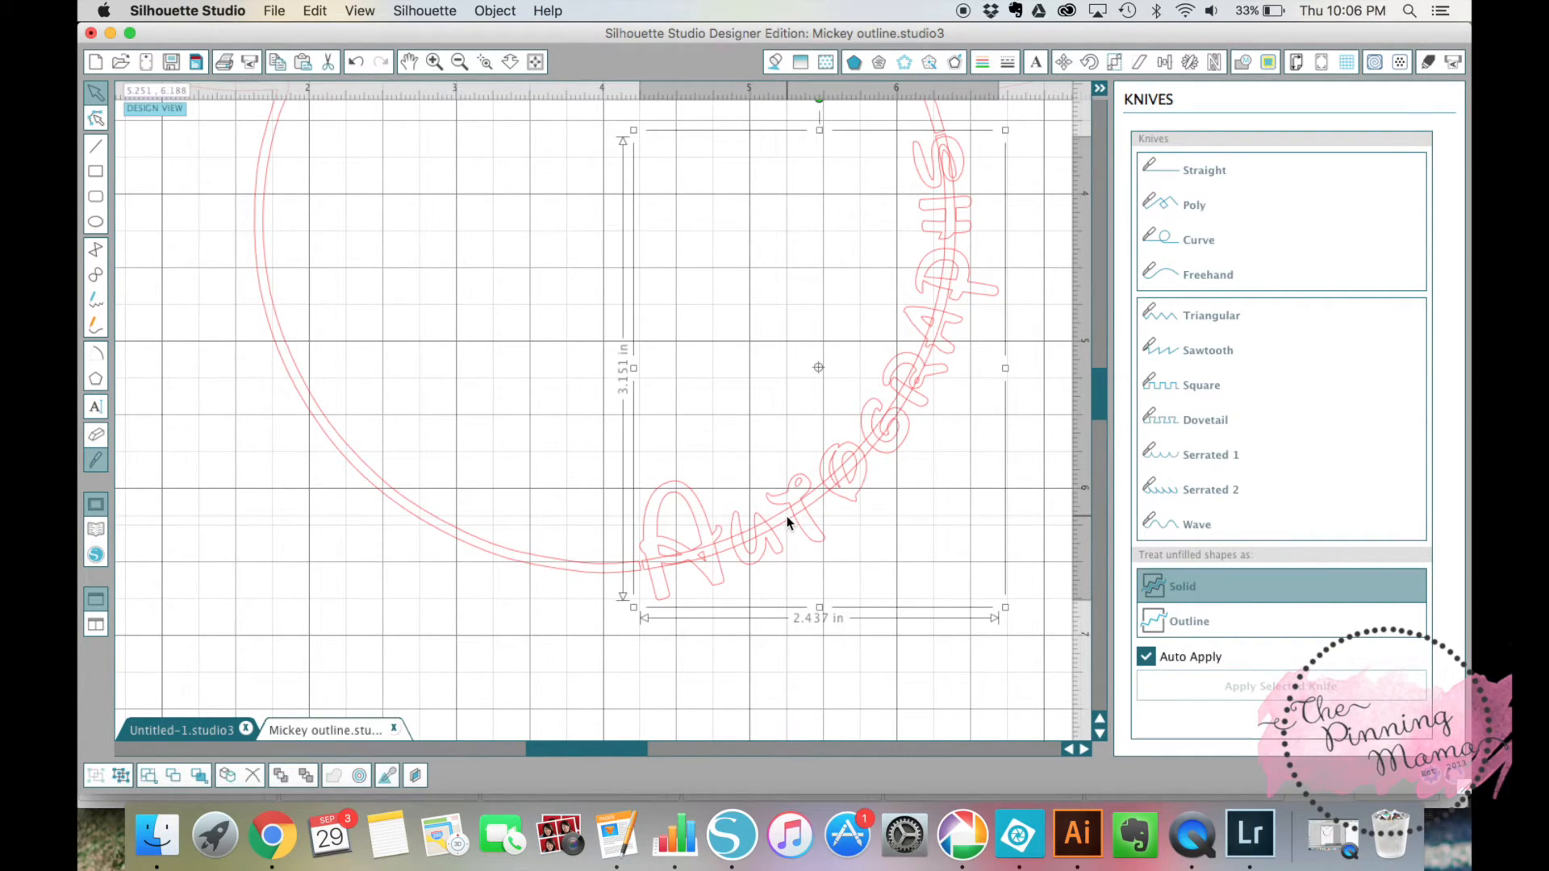
pyautogui.press('Delete')
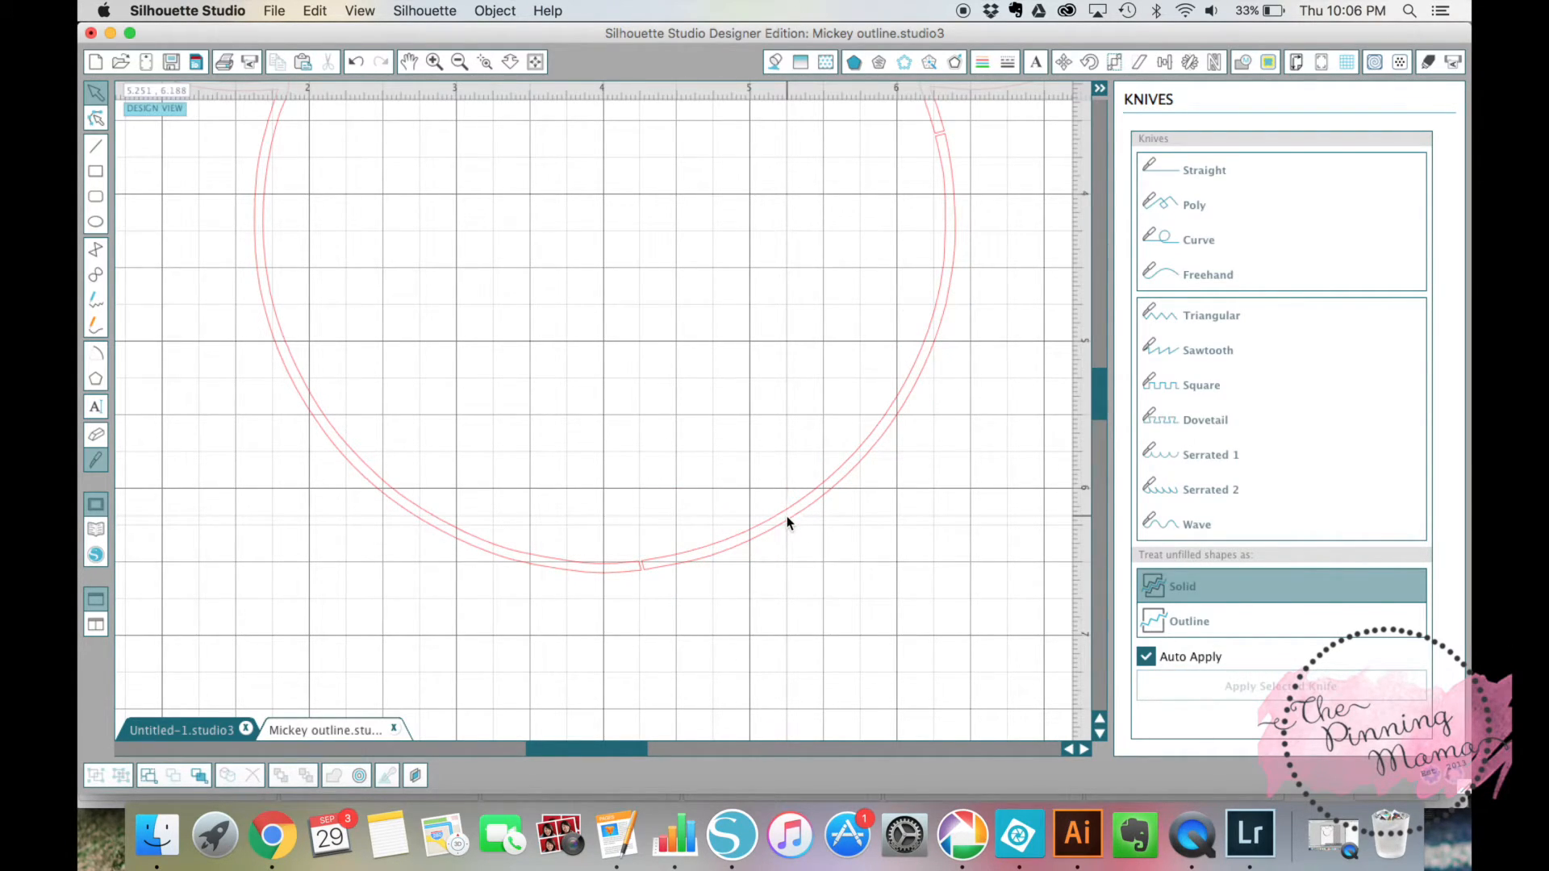
pyautogui.press('super+z')
# Step: Delete the cut outline segment that runs behind the "Autographs" lettering
pyautogui.click(726, 631)
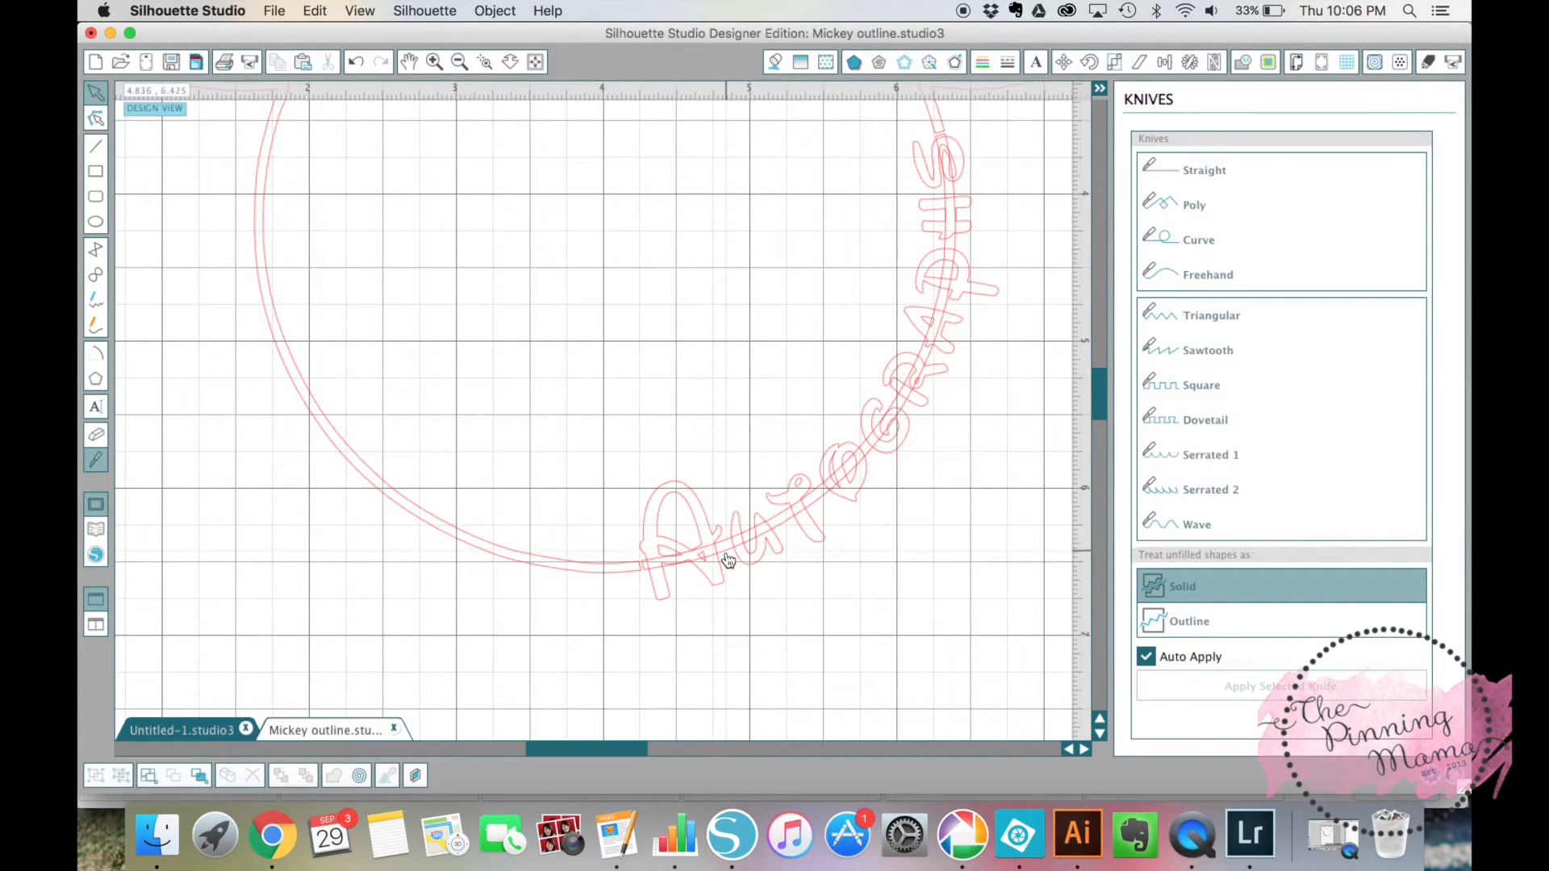
pyautogui.click(727, 558)
pyautogui.press('Delete')
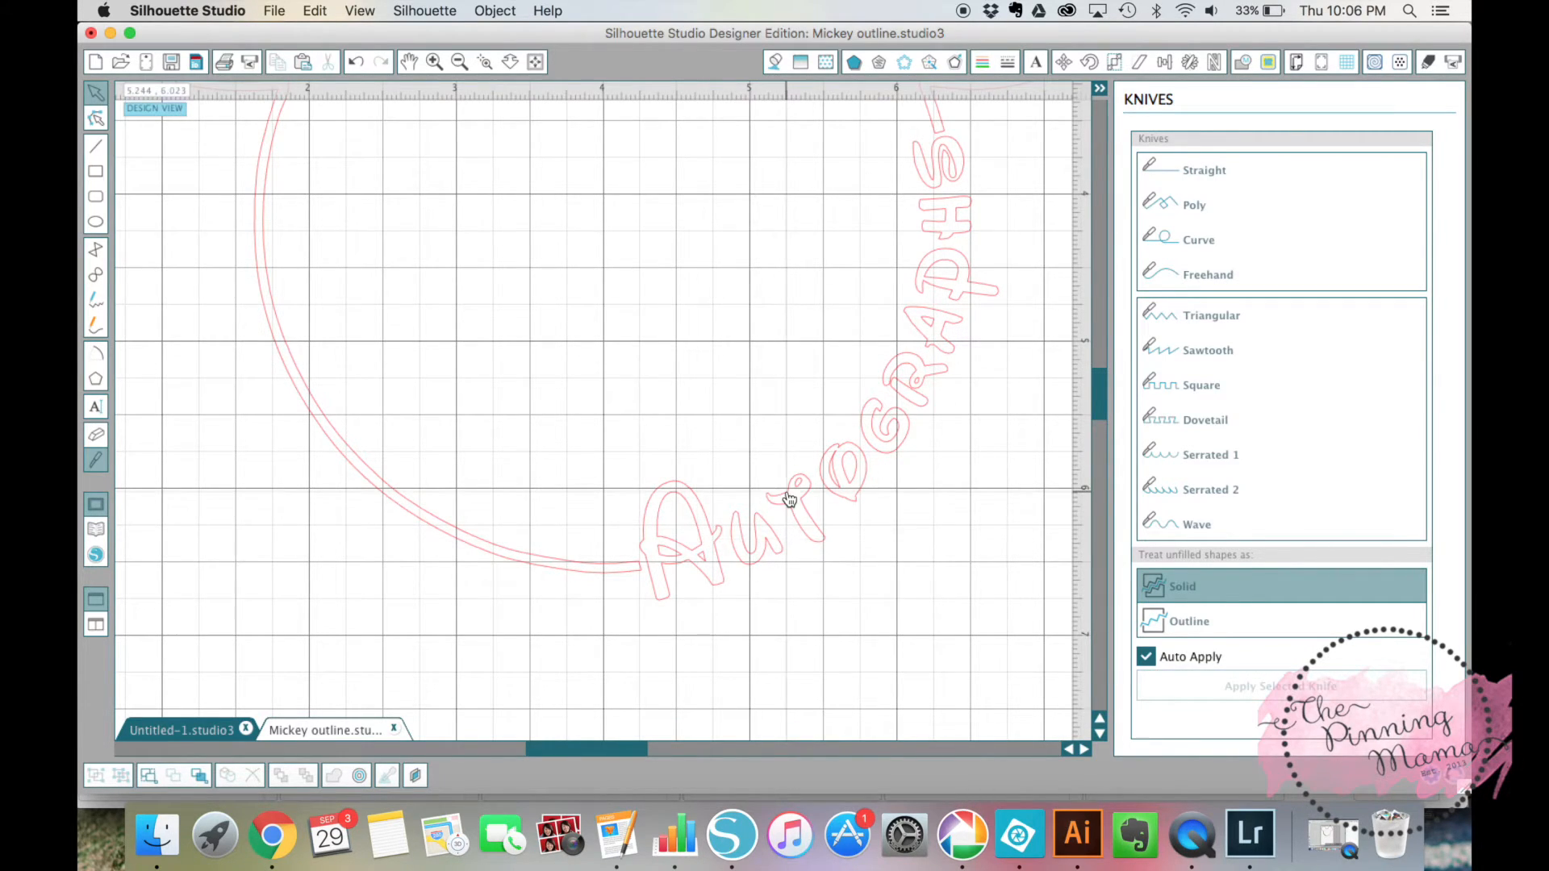
# Step: Group the "Autographs" lettering with the remaining Mickey outline
pyautogui.click(459, 61)
pyautogui.scroll(3, 563, 273)
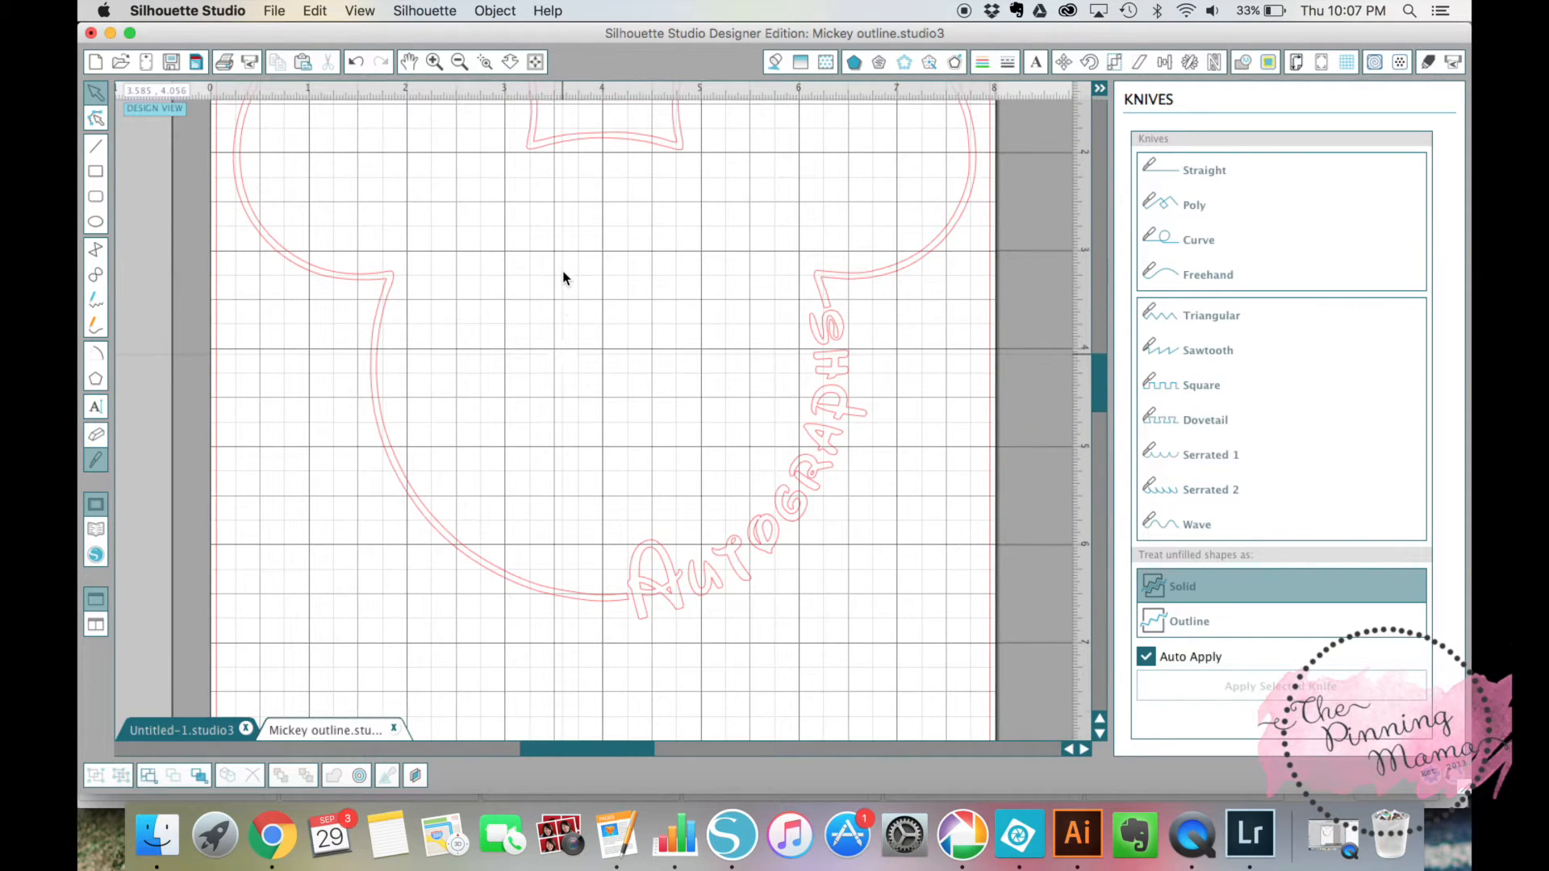
pyautogui.click(459, 61)
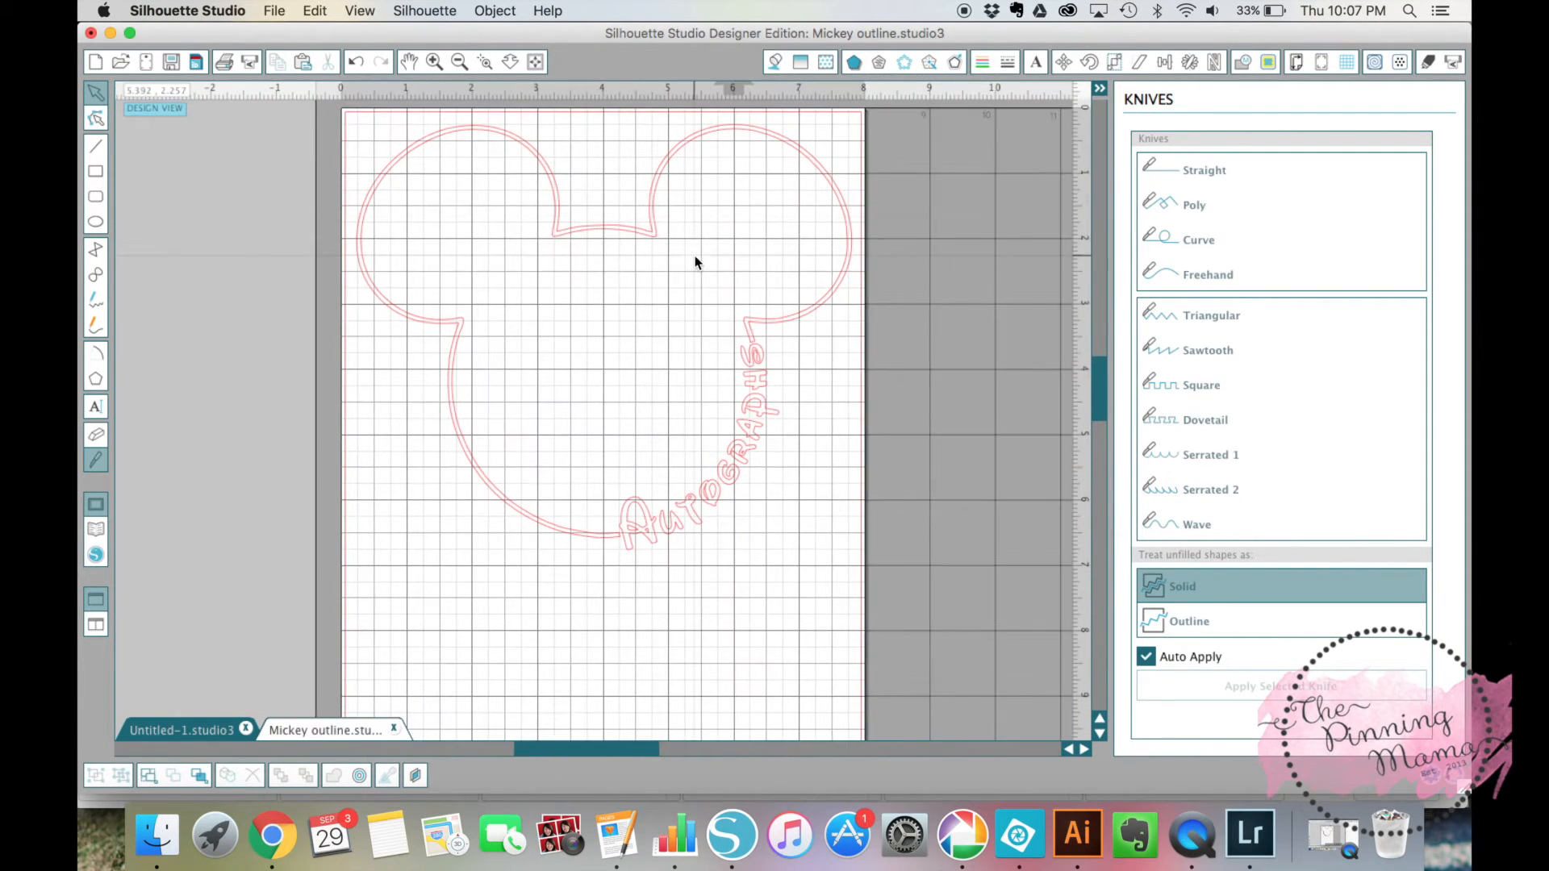
pyautogui.scroll(2, 694, 261)
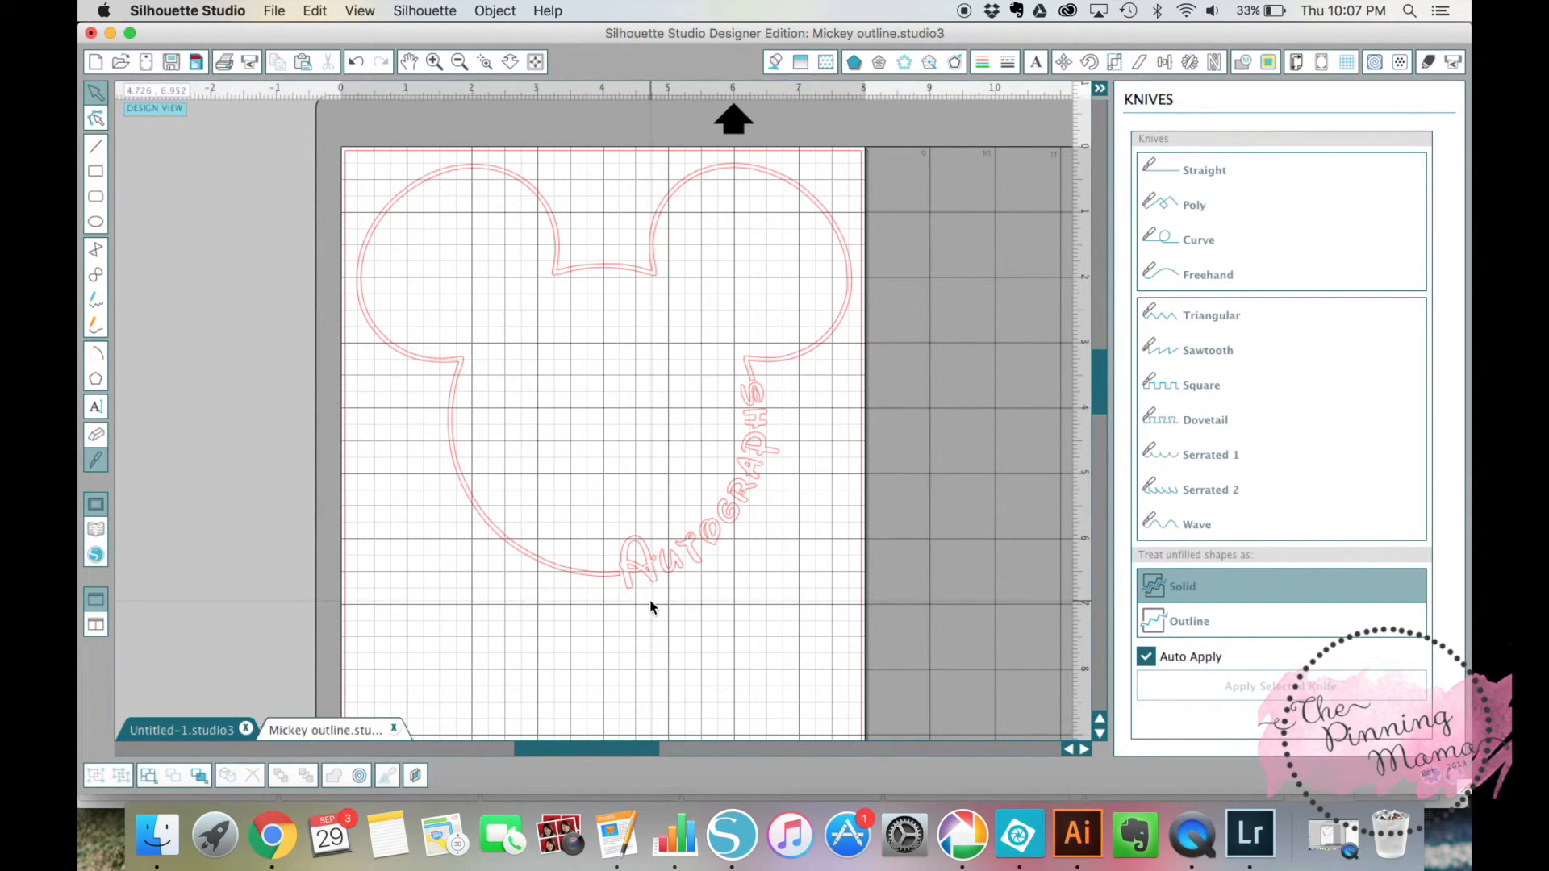
pyautogui.click(654, 567)
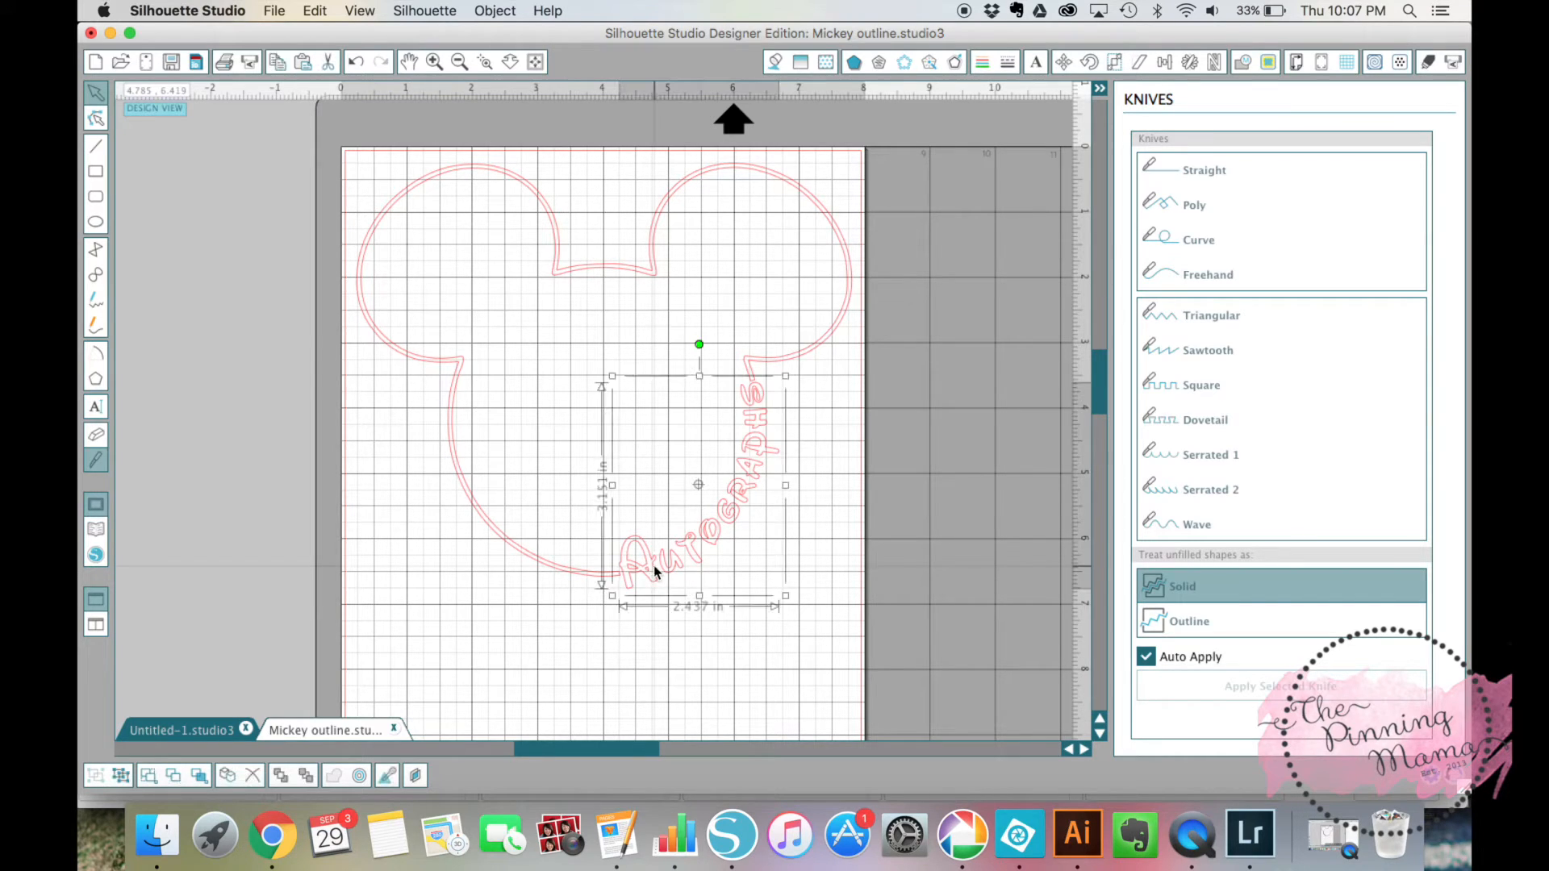
pyautogui.click(554, 573)
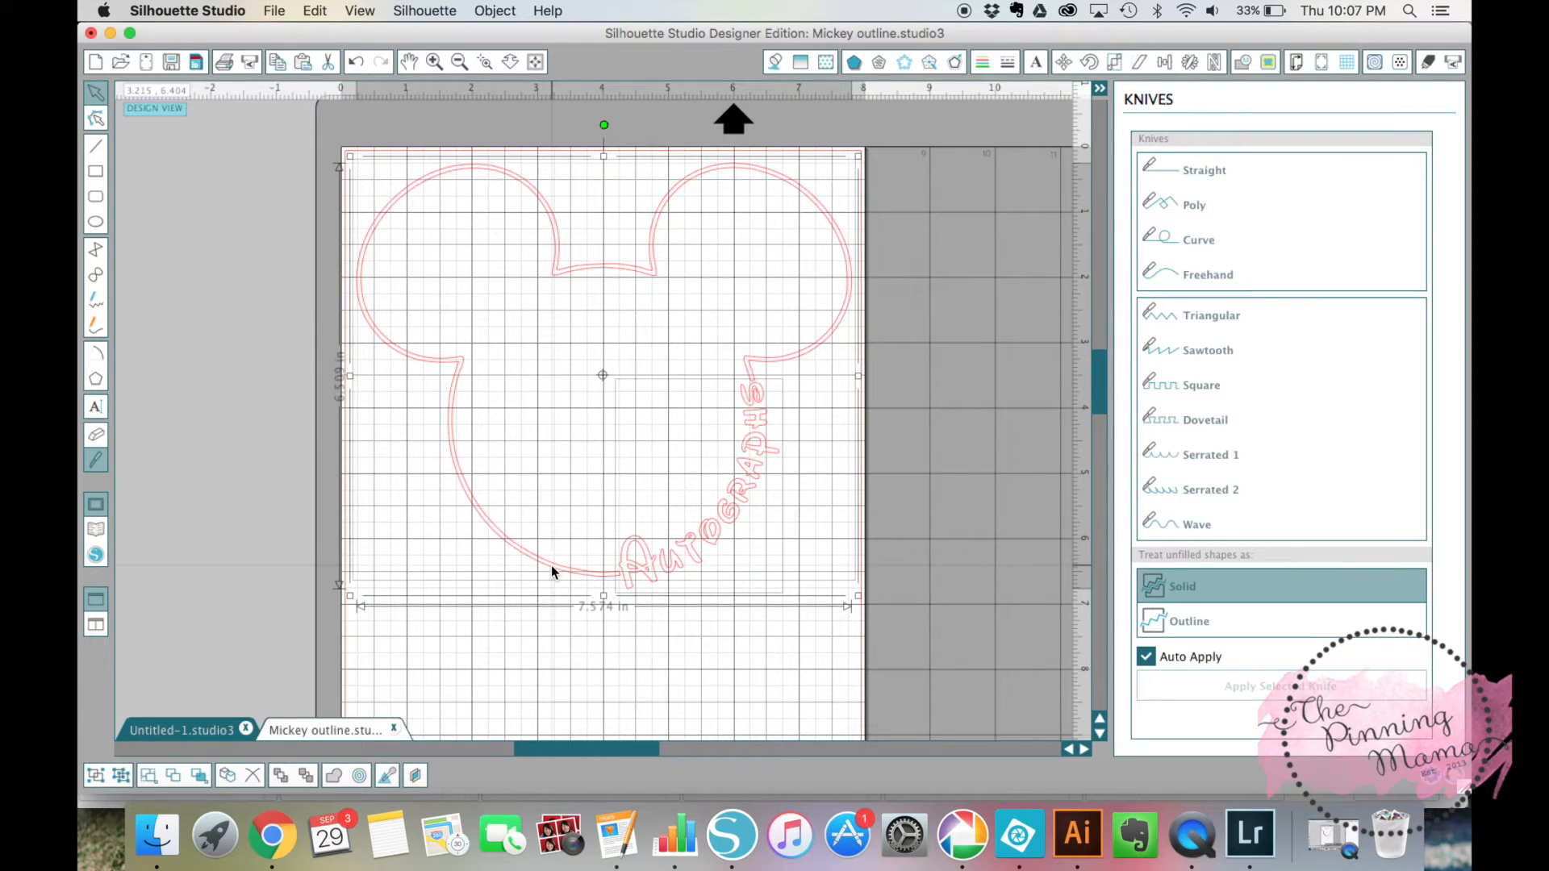
pyautogui.rightClick(658, 557)
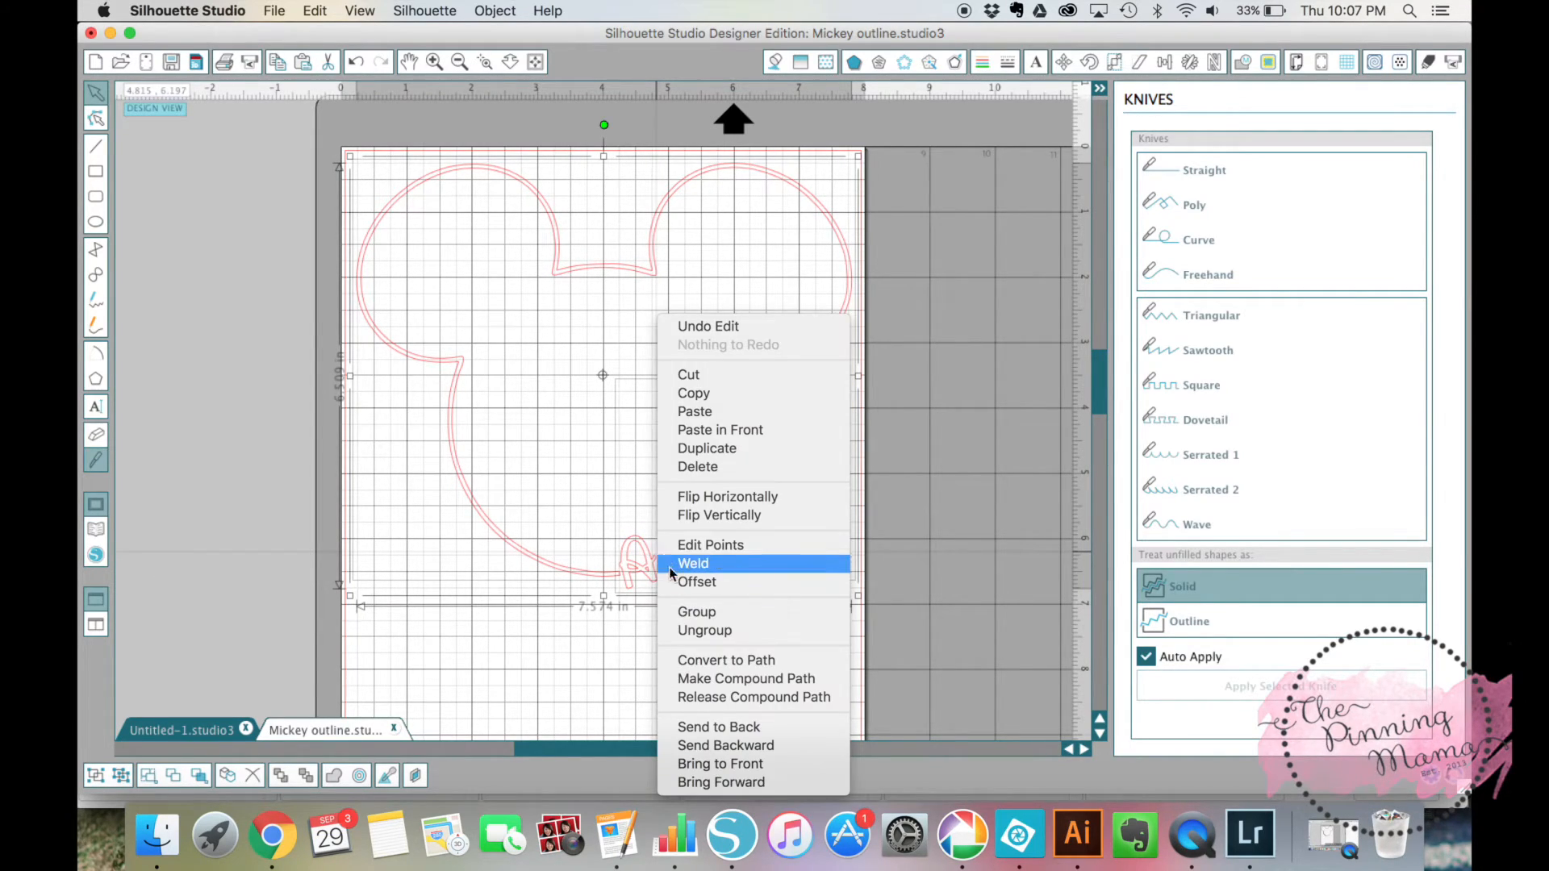
pyautogui.click(690, 611)
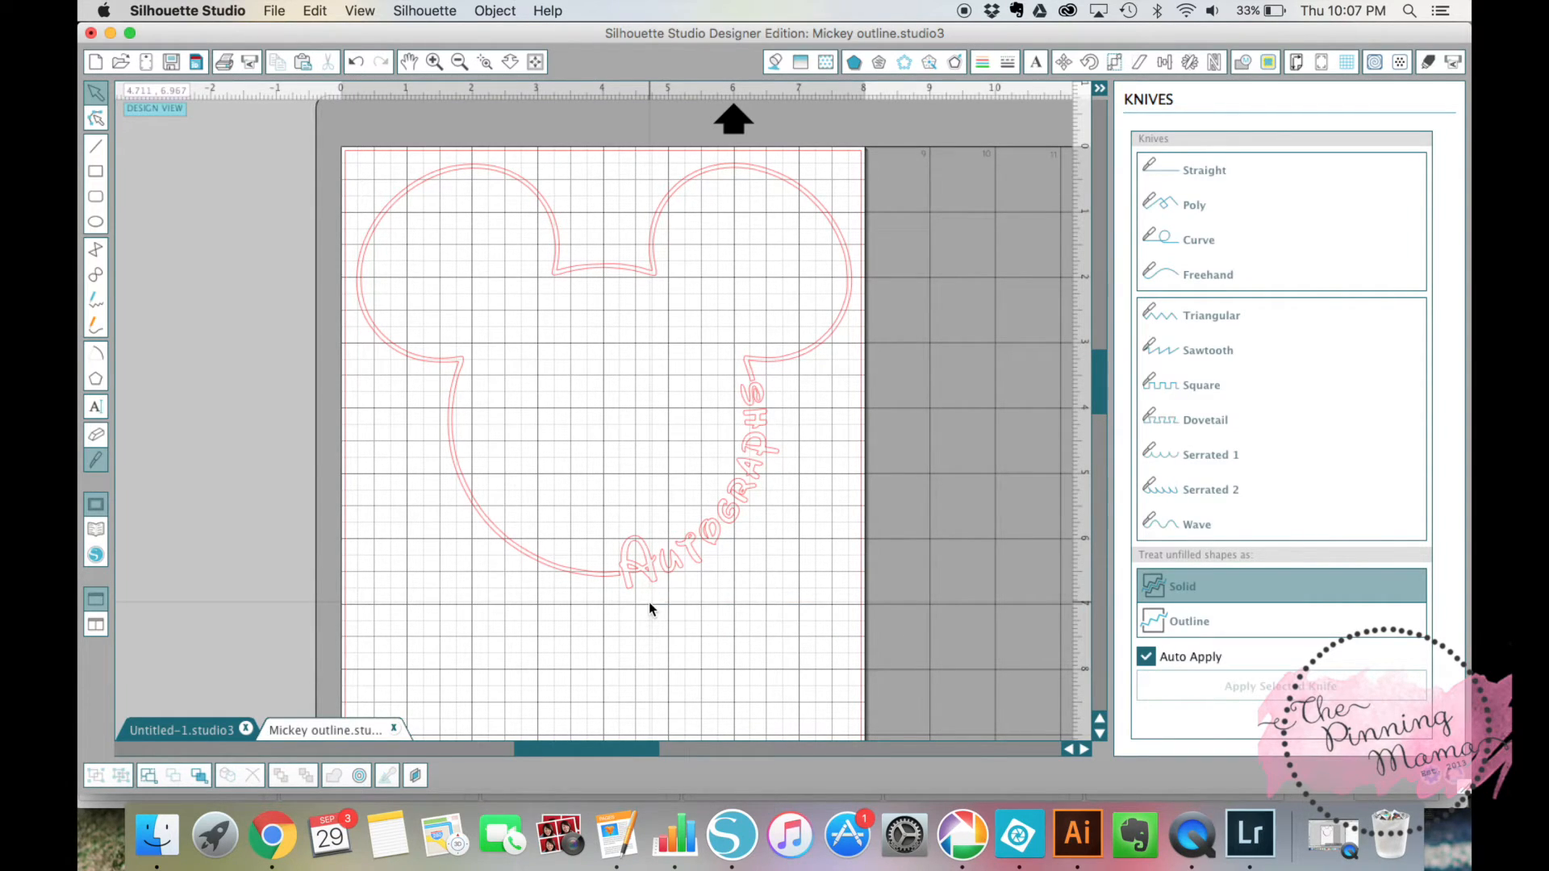
# Step: Flip the grouped Mickey and "Autographs" design horizontally
pyautogui.click(650, 568)
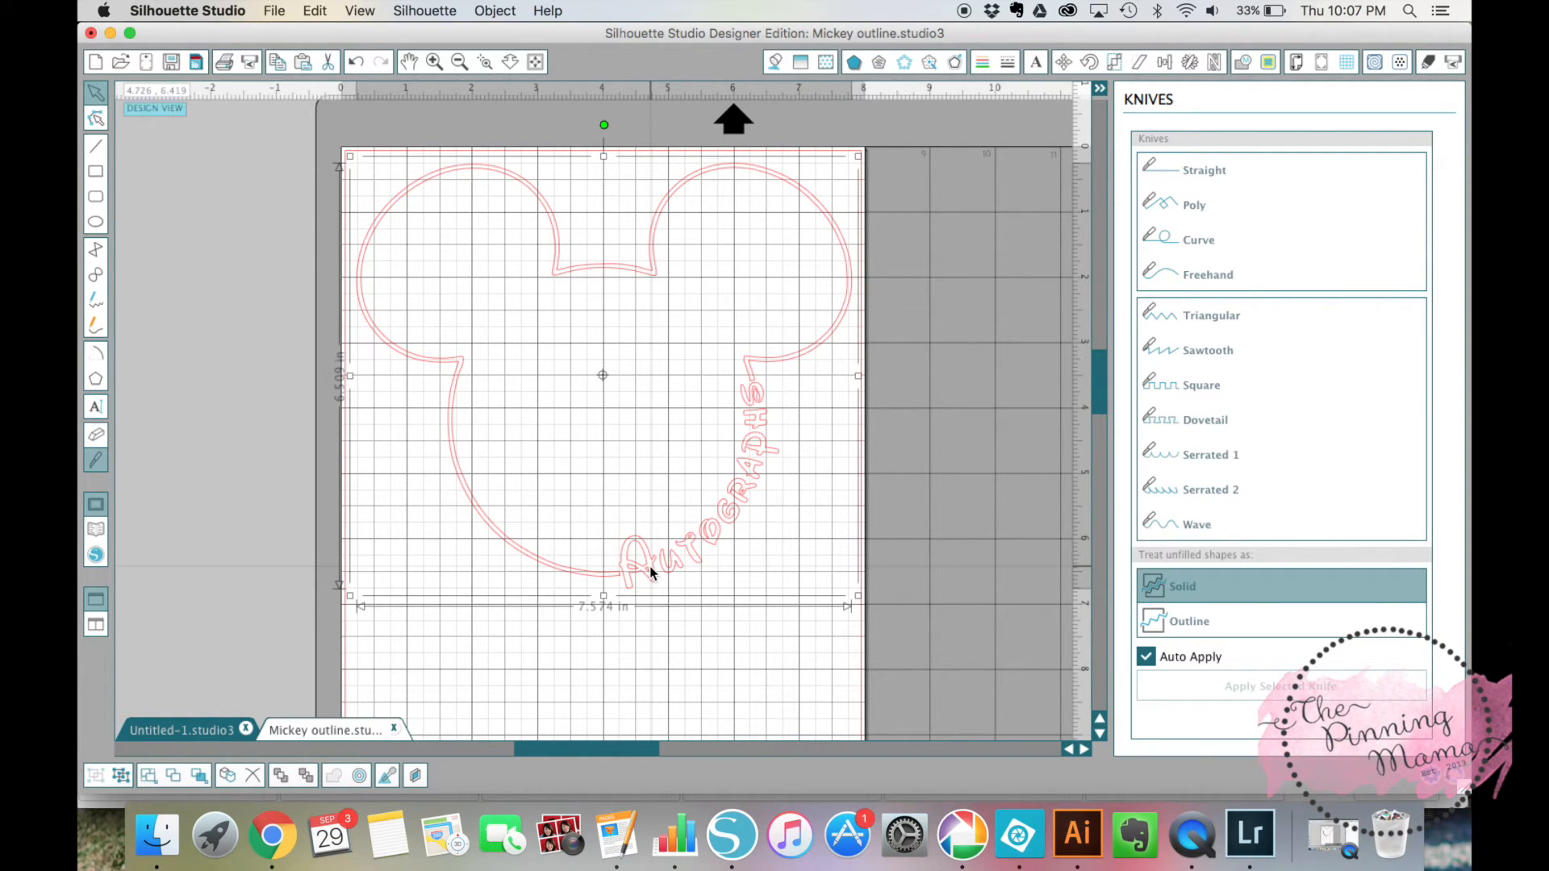
pyautogui.click(493, 9)
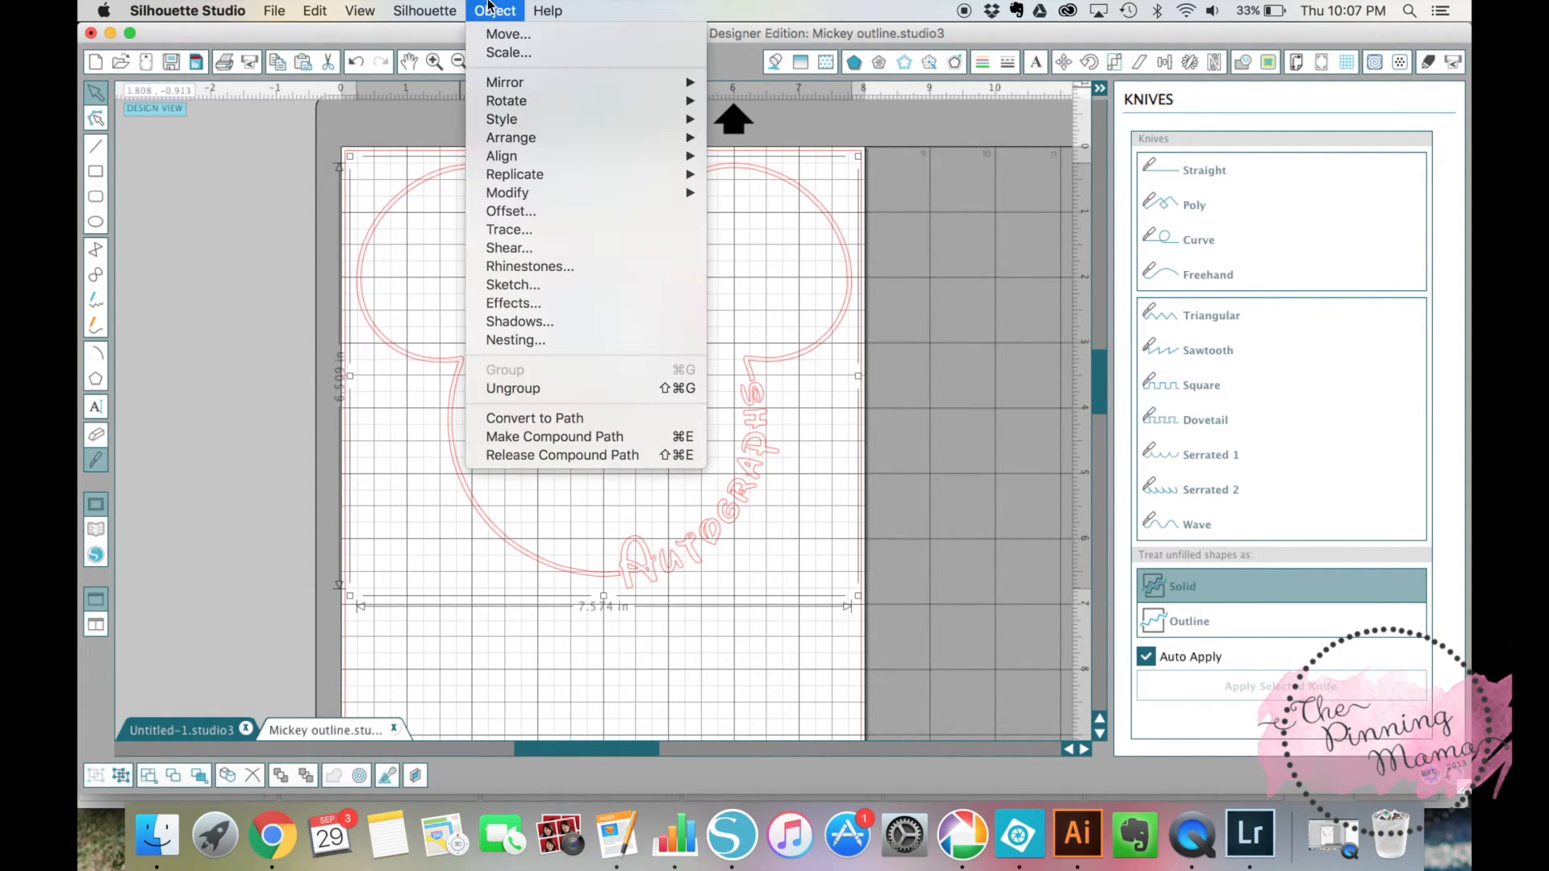
pyautogui.moveTo(617, 83)
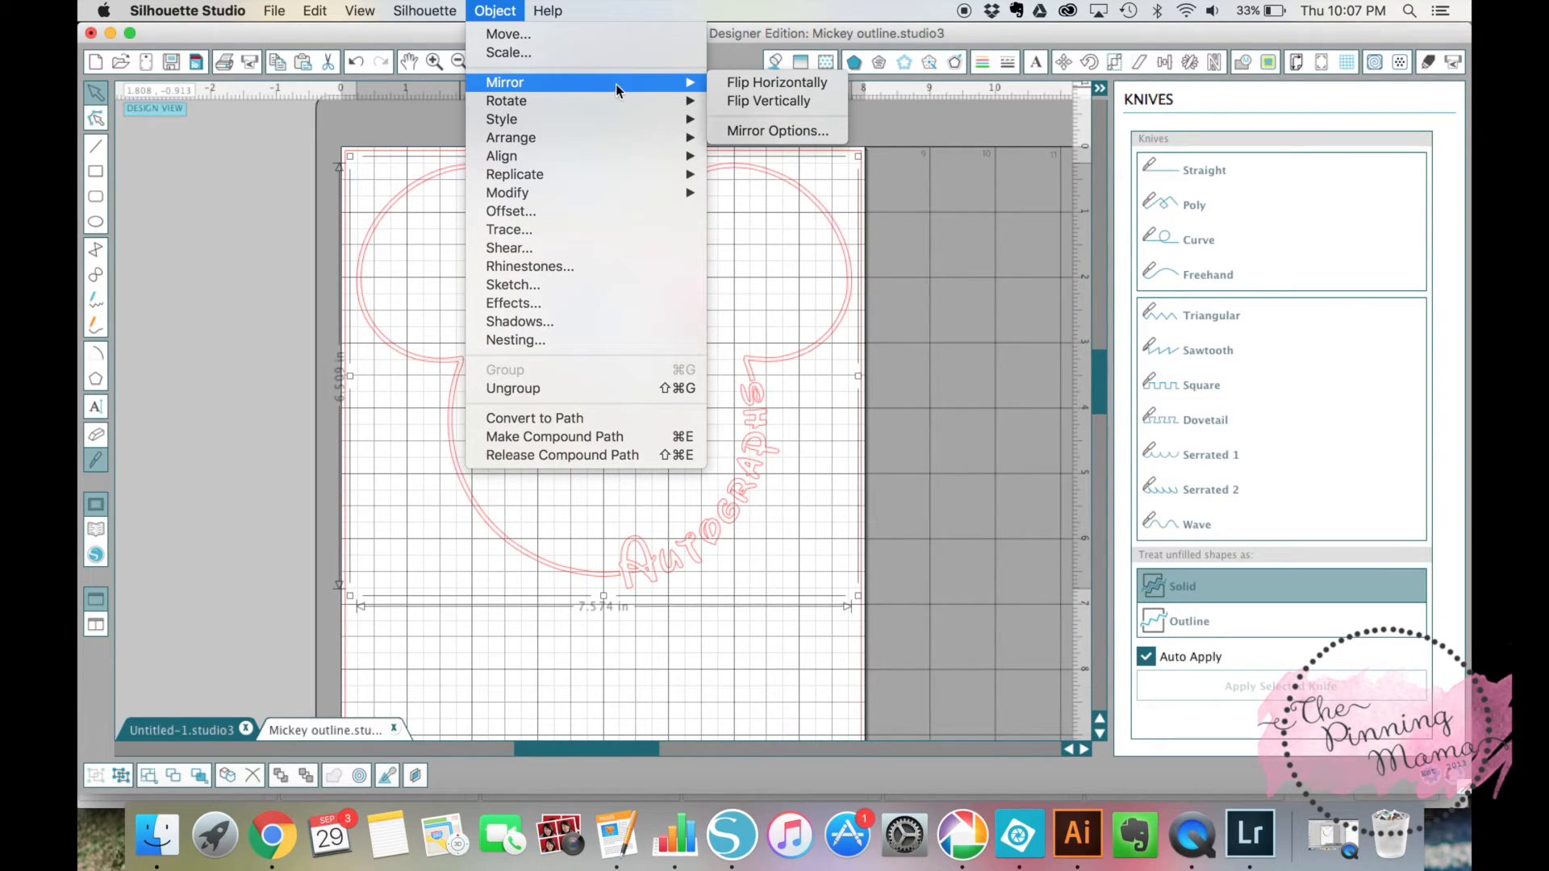
pyautogui.click(740, 82)
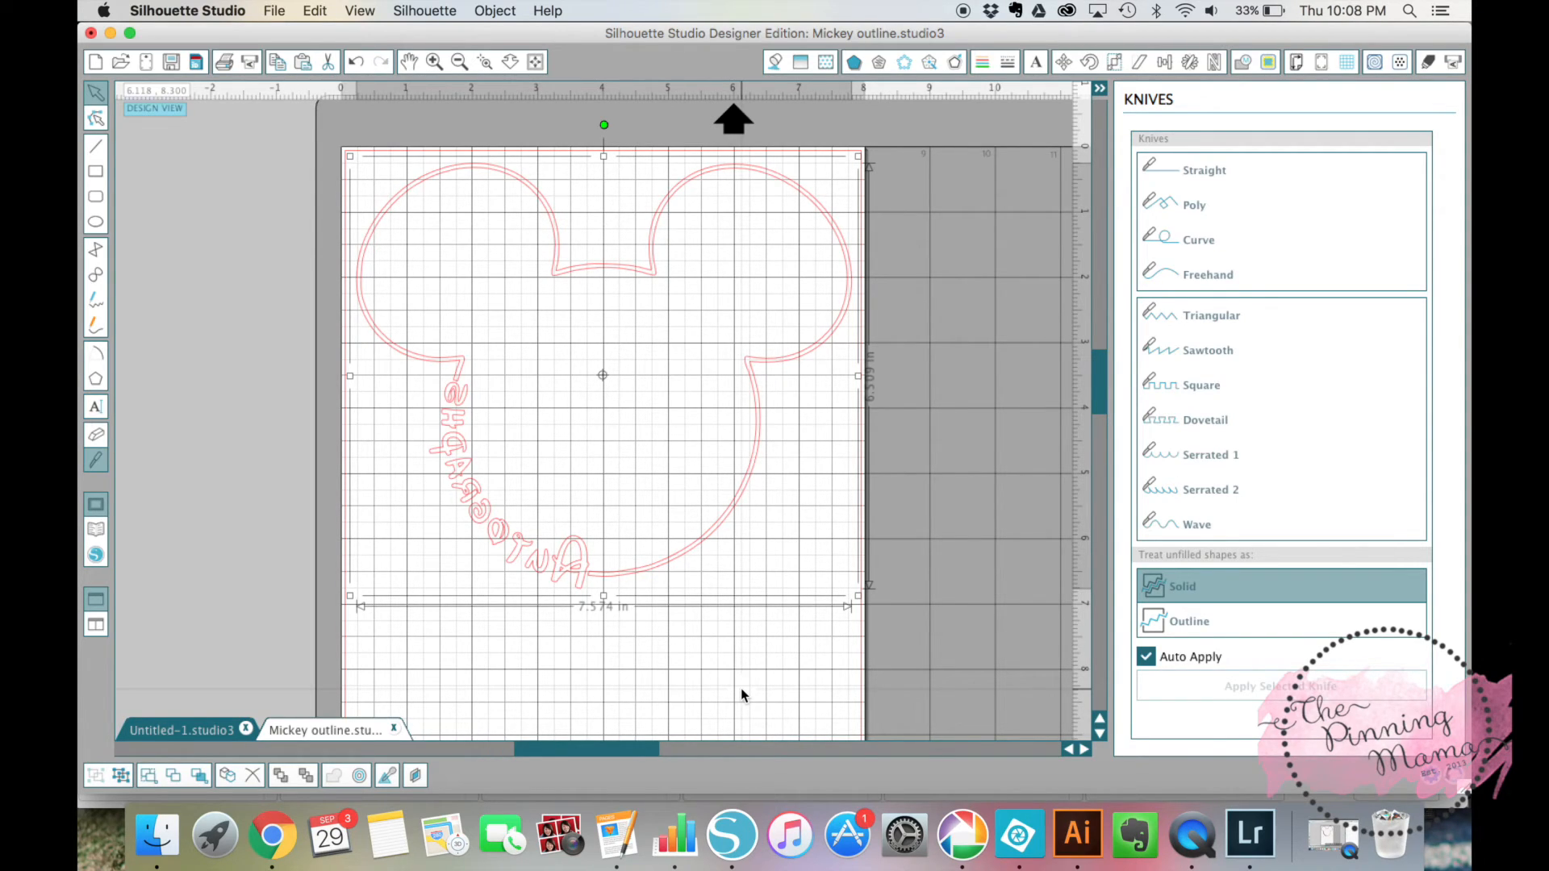
# Step: Set the material type in the cut settings to Heat Transfer Material (Smooth) and bring its blade settings into view
pyautogui.click(1428, 62)
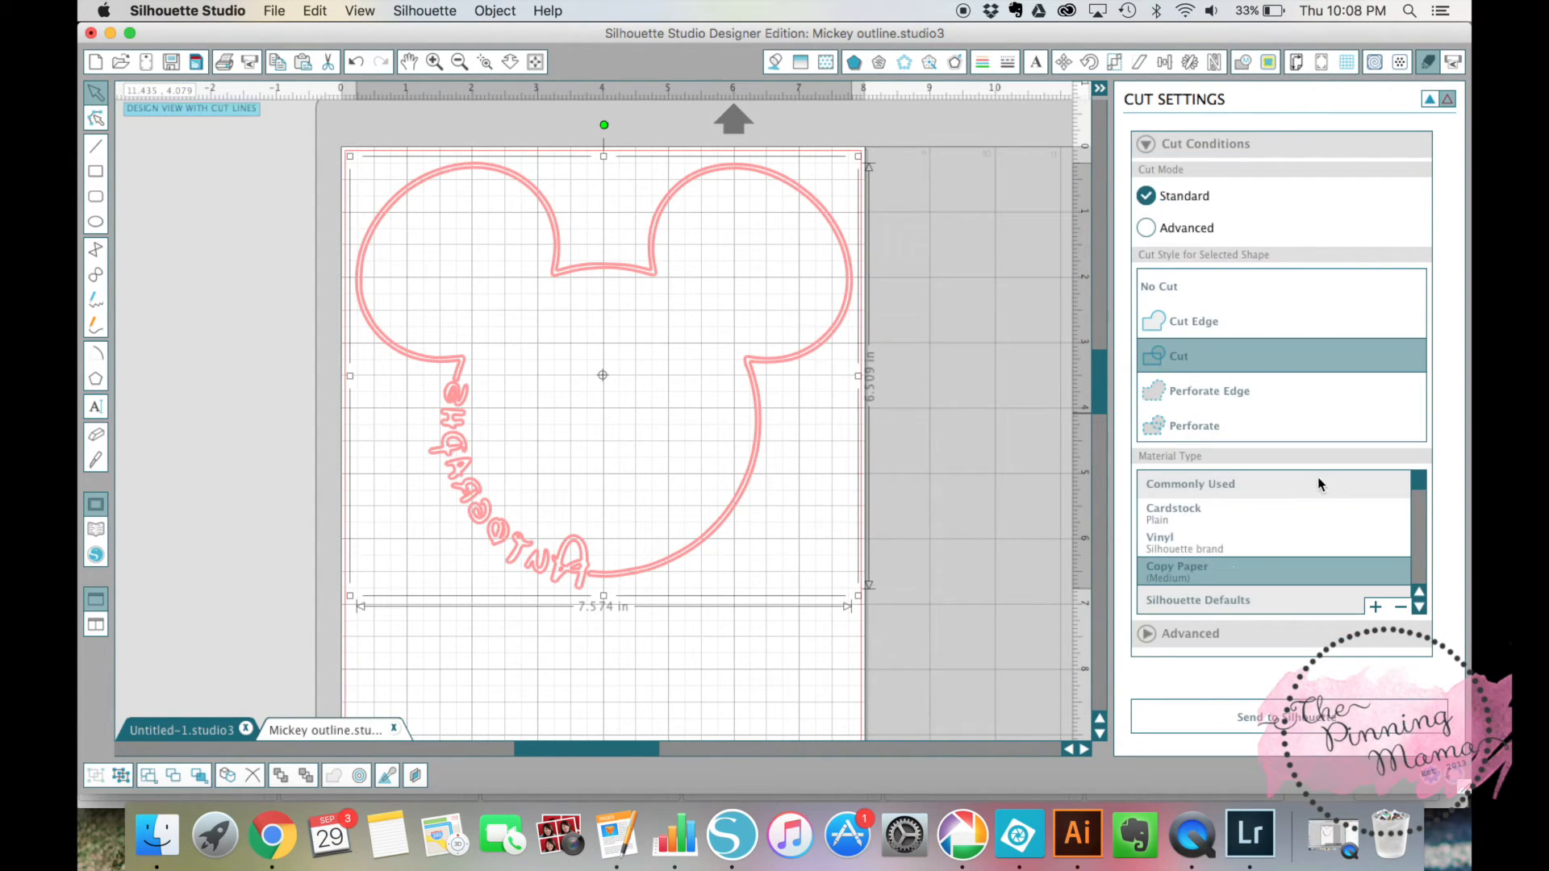
pyautogui.click(1419, 607)
pyautogui.click(1420, 607)
pyautogui.click(1419, 607)
pyautogui.click(1419, 607)
pyautogui.click(1419, 607)
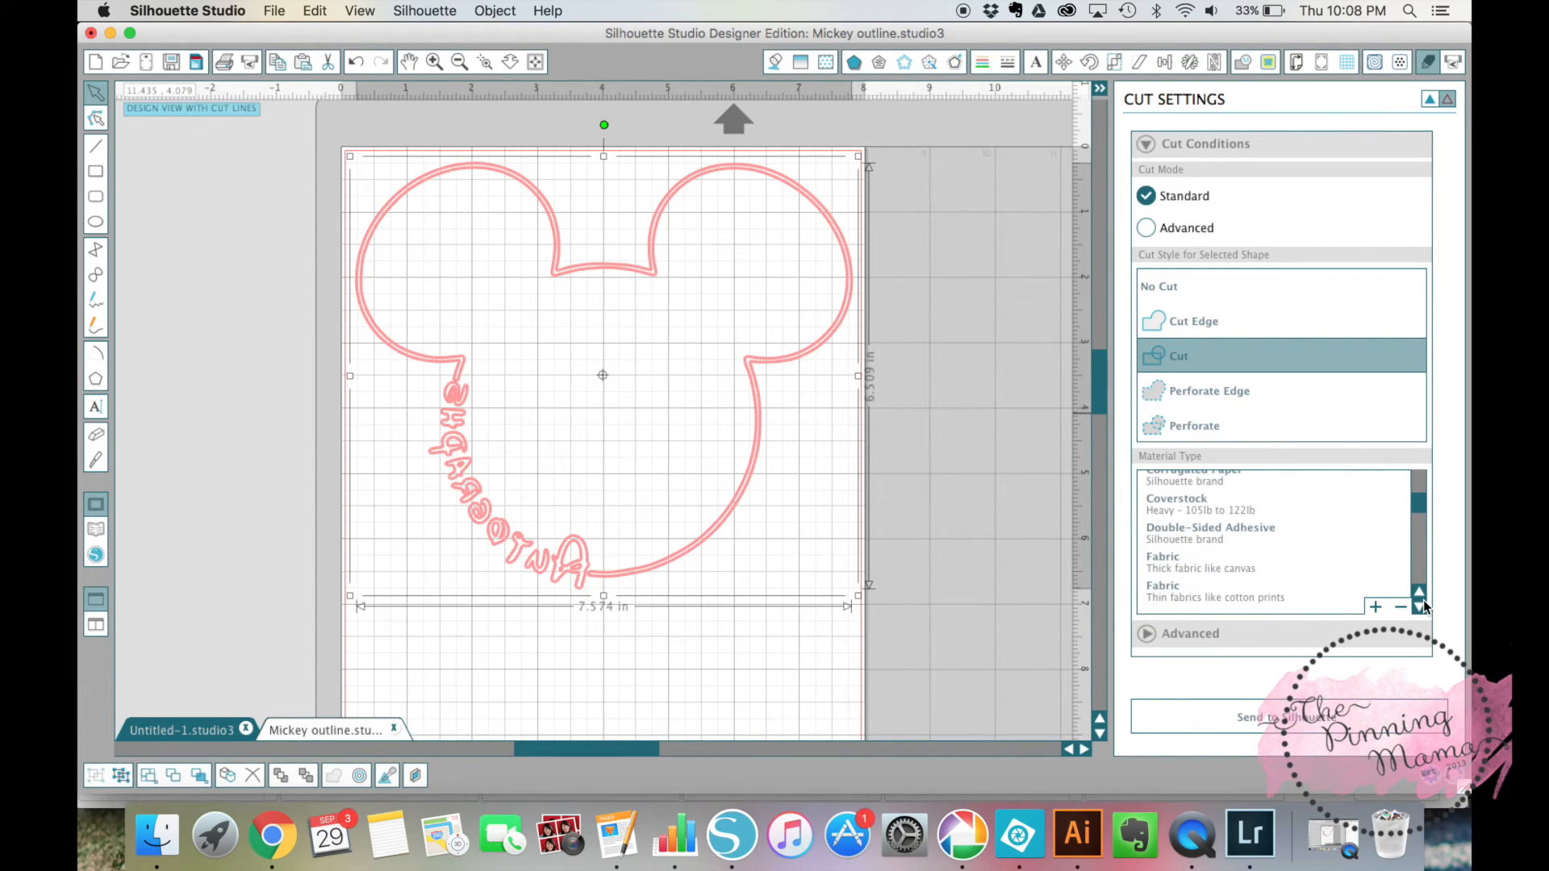
pyautogui.click(1419, 607)
pyautogui.click(1419, 607)
pyautogui.click(1420, 607)
pyautogui.click(1419, 607)
pyautogui.click(1419, 607)
pyautogui.click(1419, 607)
pyautogui.click(1419, 606)
pyautogui.click(1420, 607)
pyautogui.click(1419, 606)
pyautogui.click(1419, 607)
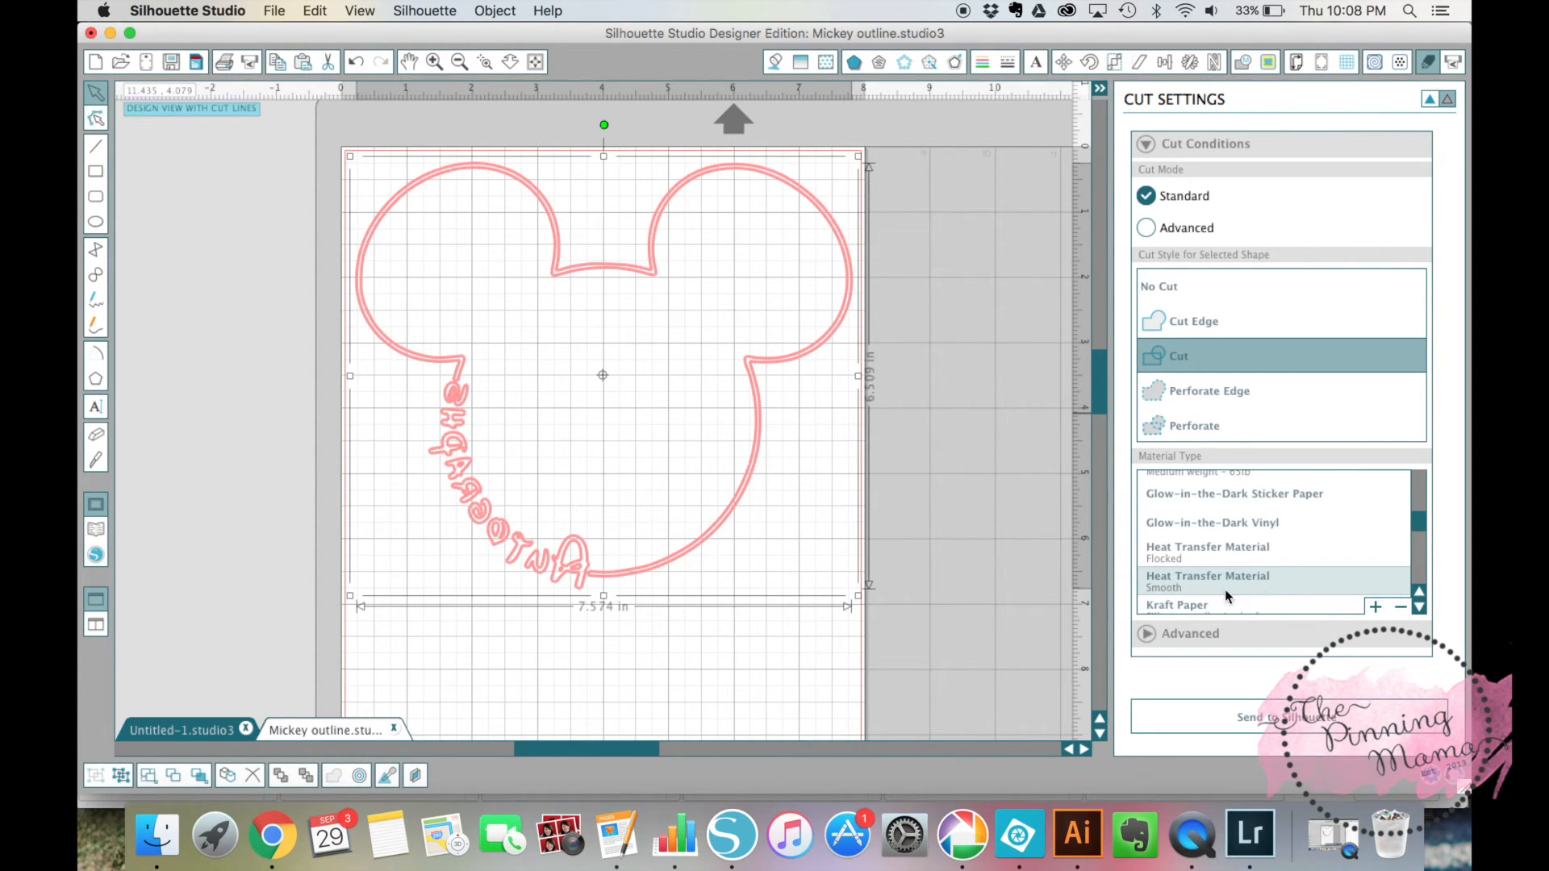
pyautogui.click(1180, 589)
pyautogui.moveTo(1447, 354); pyautogui.dragTo(1447, 555)
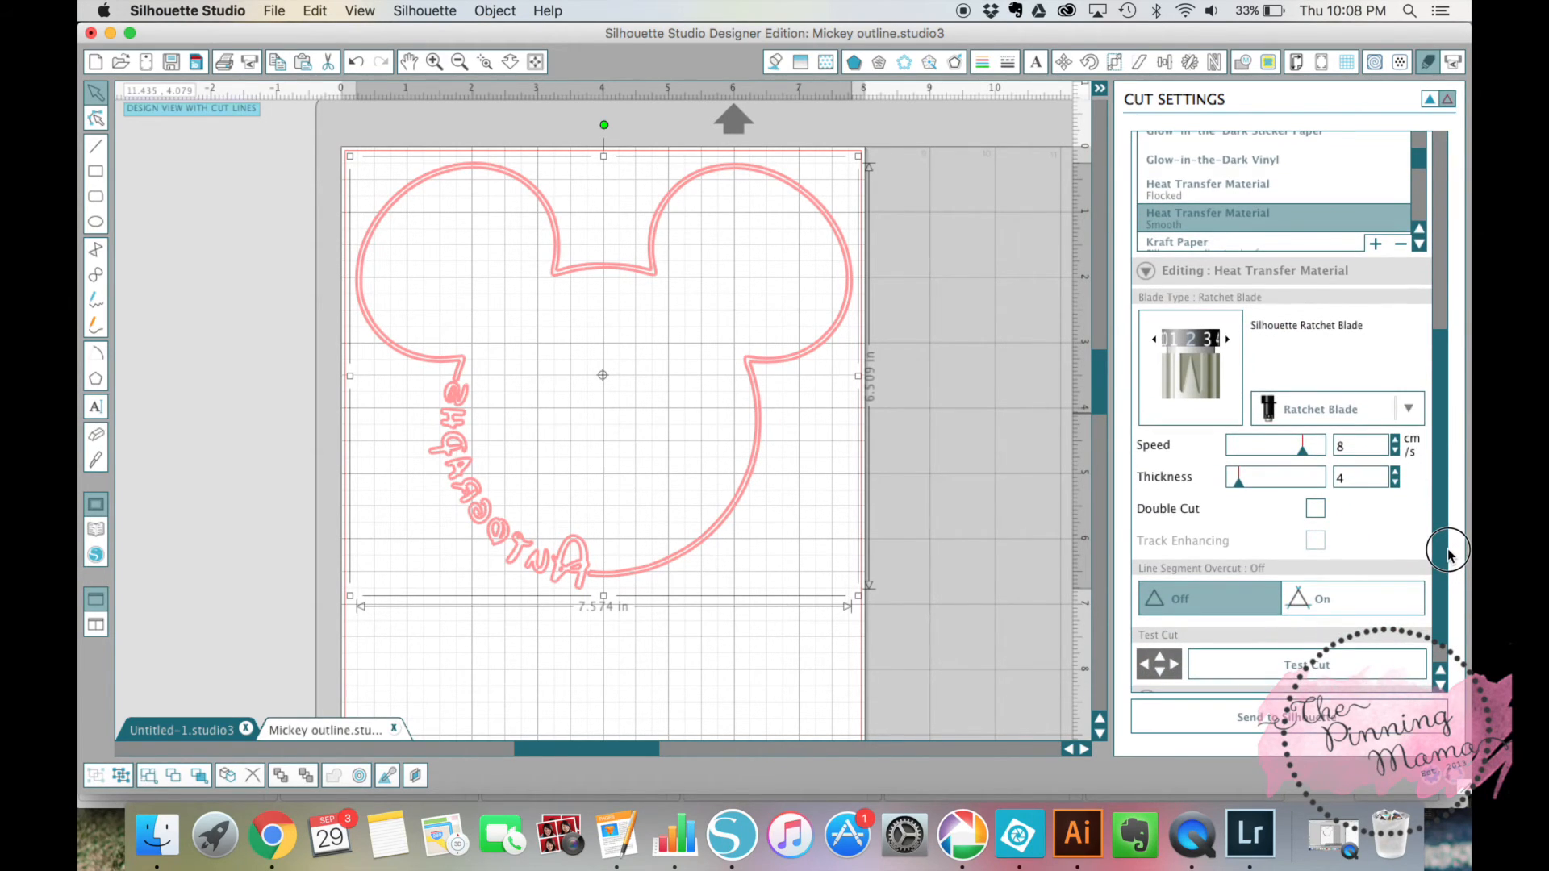